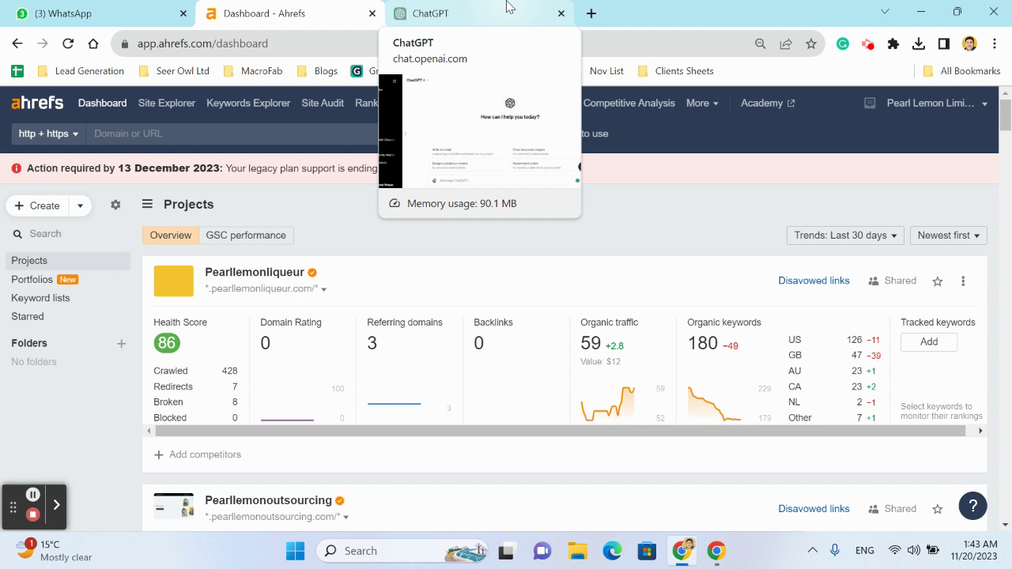
- Send ChatGPT a prompt requesting a keyword cluster for topical authority in the 'coffee' niche
{"action": "left_click", "coordinate": [510, 7]}
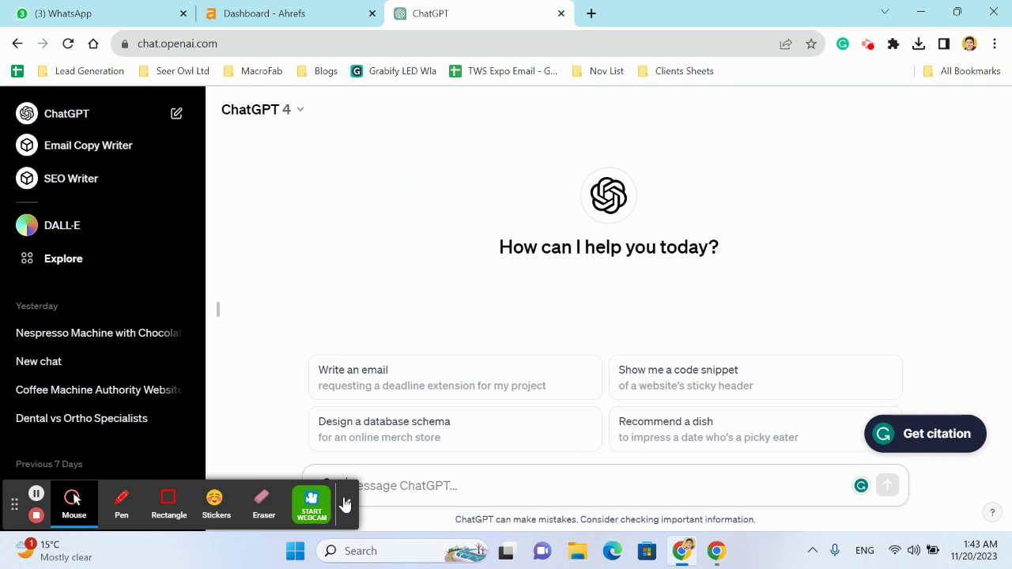
{"action": "left_click", "coordinate": [608, 485]}
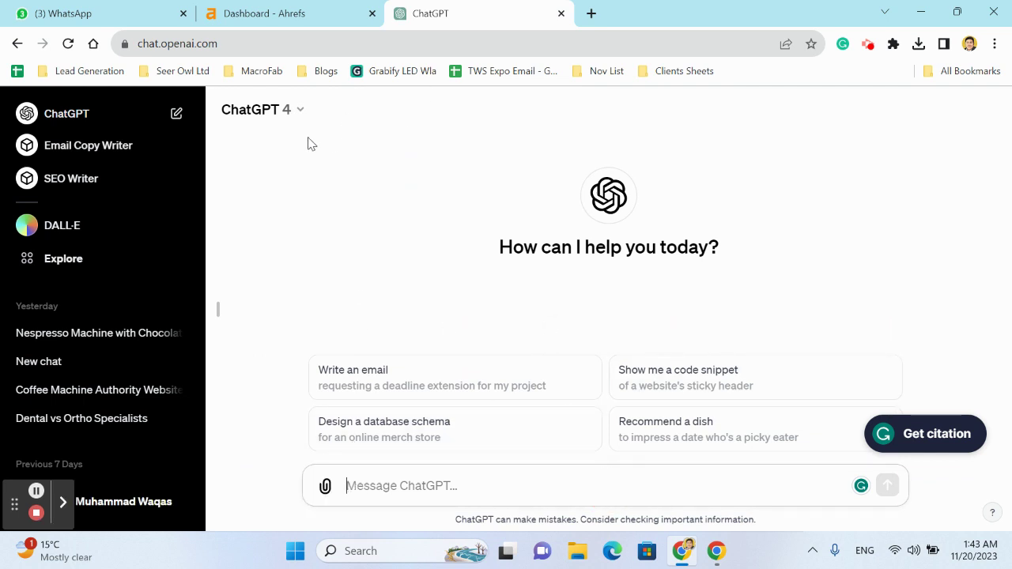
{"action": "left_click", "coordinate": [445, 488]}
{"action": "type", "text": "B"}
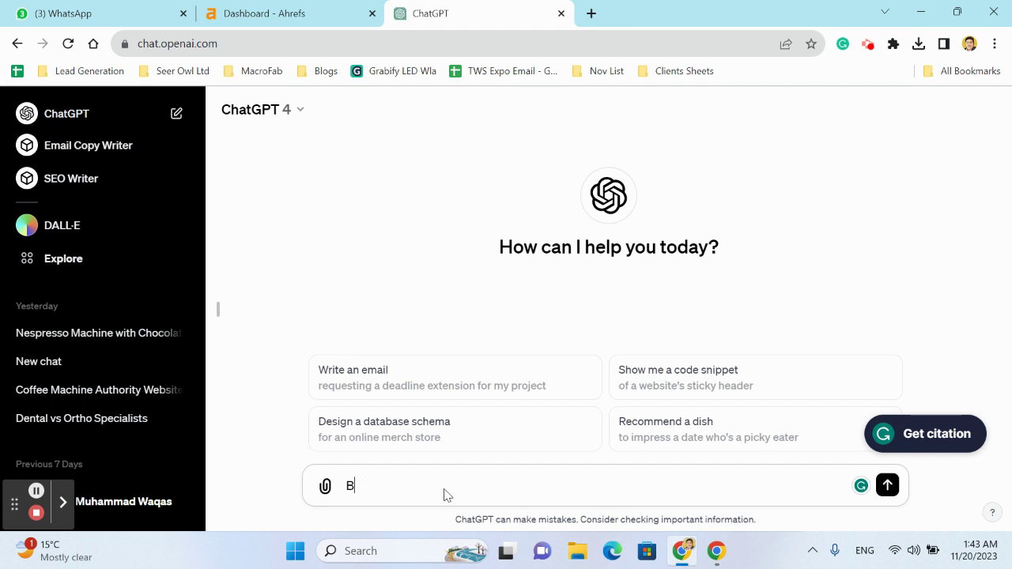
{"action": "type", "text": "ack with"}
{"action": "type", "text": " a k"}
{"action": "type", "text": "eyword clu"}
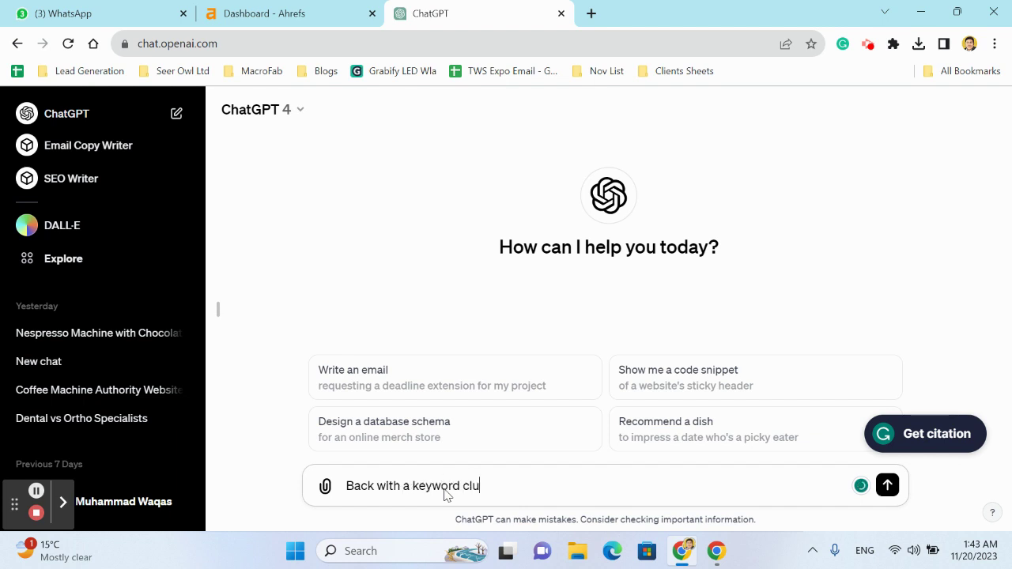
{"action": "type", "text": "ster "}
{"action": "type", "text": "to"}
{"action": "type", "text": " make "}
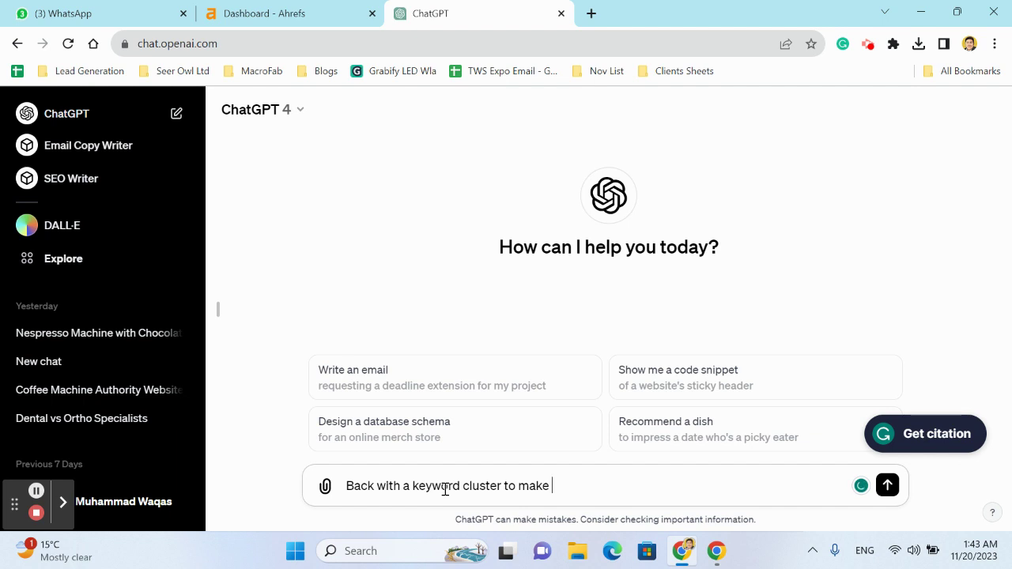
{"action": "type", "text": "a topical a"}
{"action": "type", "text": "uthori"}
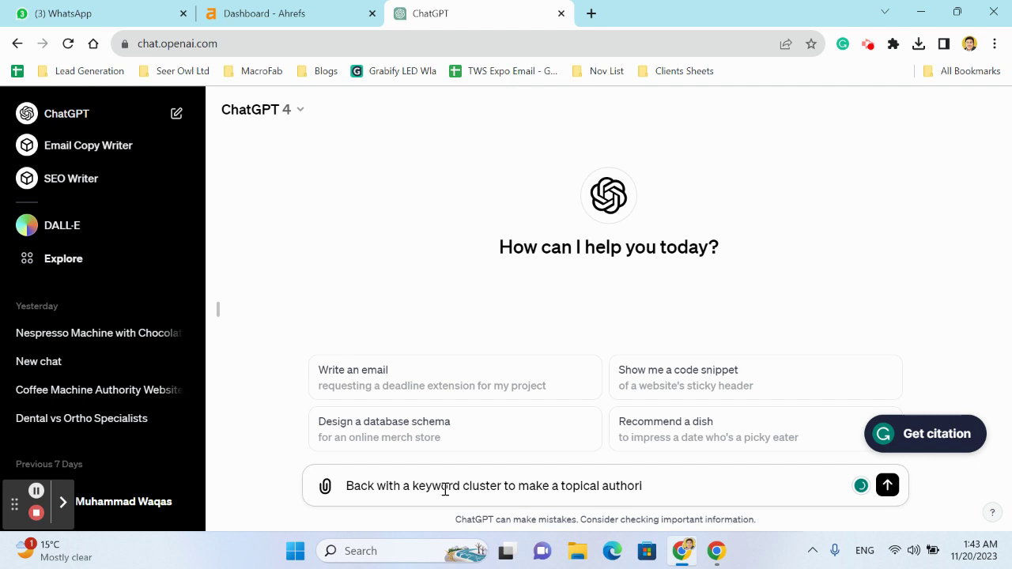
{"action": "type", "text": "ty against "}
{"action": "type", "text": "\"co"}
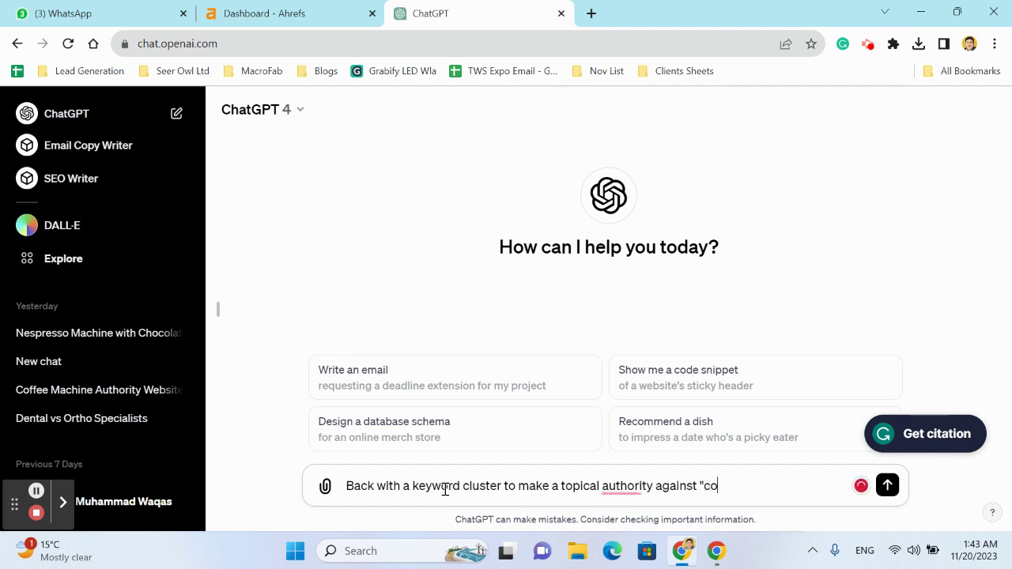
{"action": "type", "text": "ffee\" niche"}
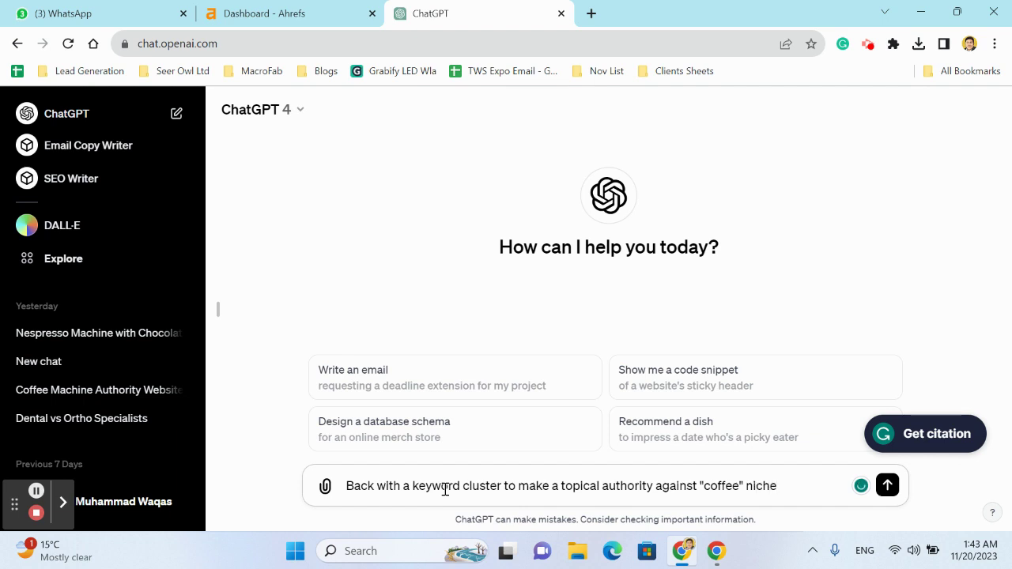
{"action": "key", "text": "Return"}
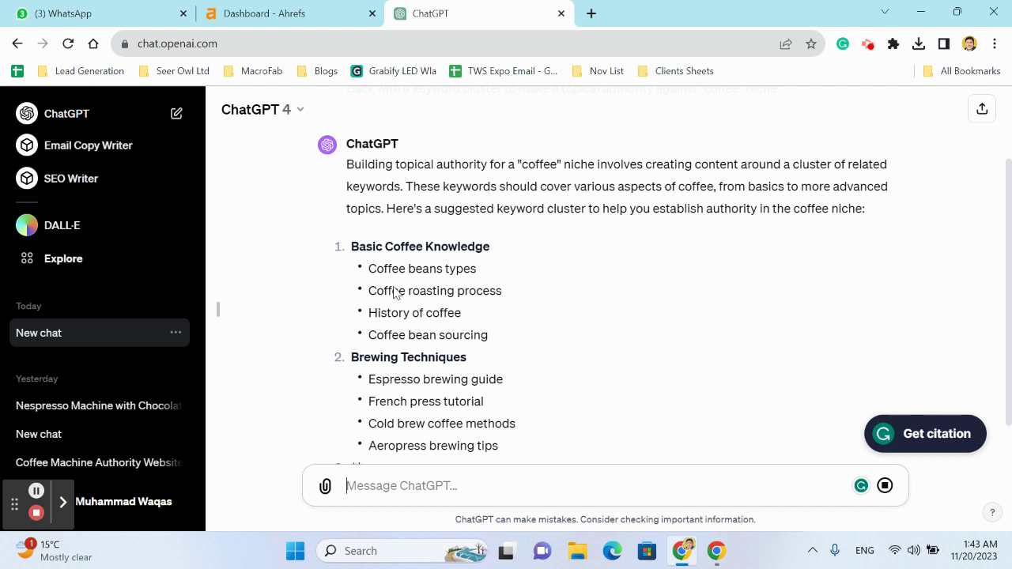
- Scroll through ChatGPT's ten-category coffee keyword cluster answer
{"action": "scroll", "coordinate": [403, 261], "scroll_direction": "up", "scroll_amount": 1}
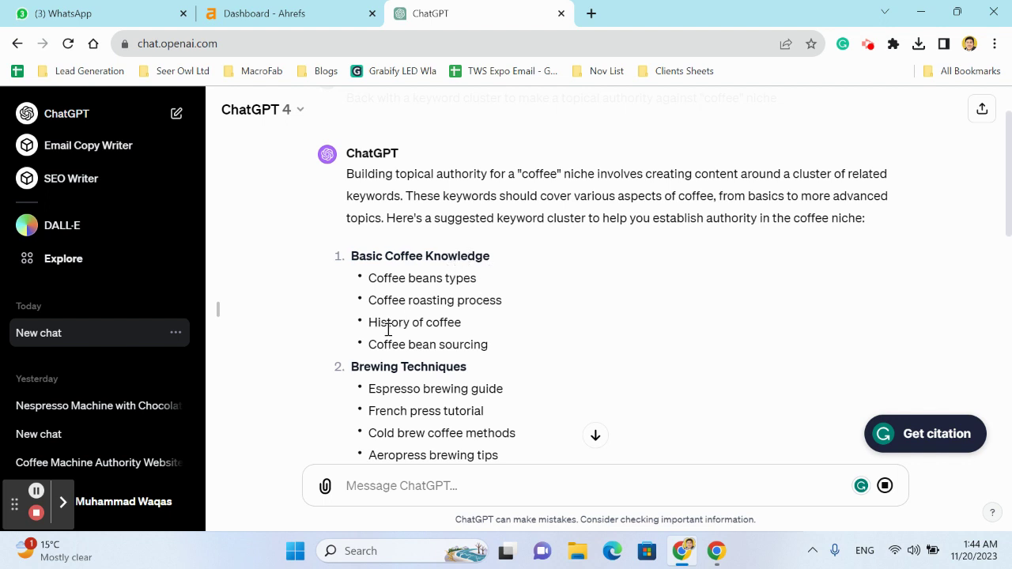
{"action": "scroll", "coordinate": [433, 323], "scroll_direction": "down", "scroll_amount": 1}
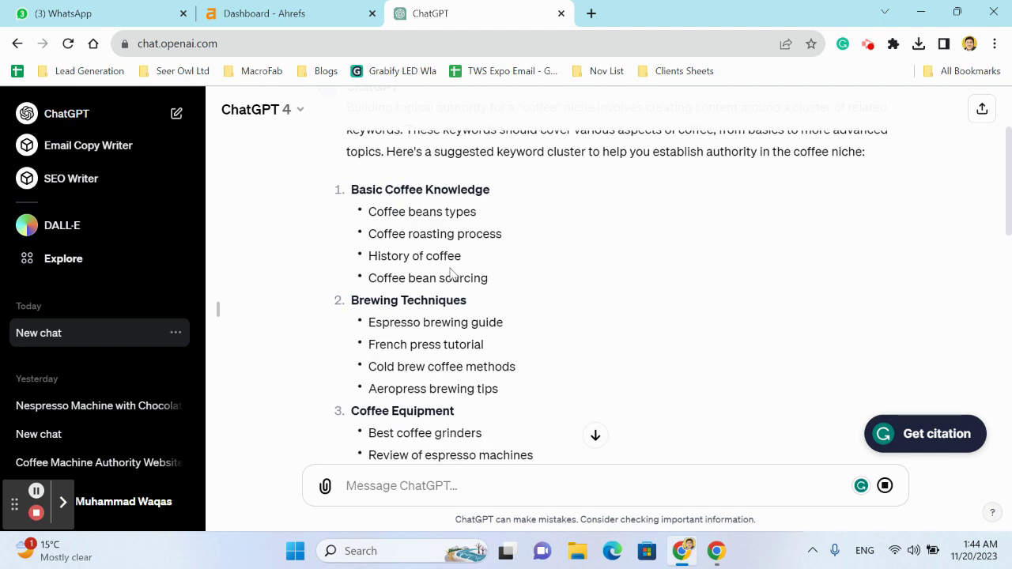
{"action": "scroll", "coordinate": [447, 340], "scroll_direction": "down", "scroll_amount": 1}
{"action": "scroll", "coordinate": [445, 345], "scroll_direction": "down", "scroll_amount": 5}
{"action": "scroll", "coordinate": [445, 345], "scroll_direction": "down", "scroll_amount": 4}
{"action": "scroll", "coordinate": [444, 348], "scroll_direction": "down", "scroll_amount": 2}
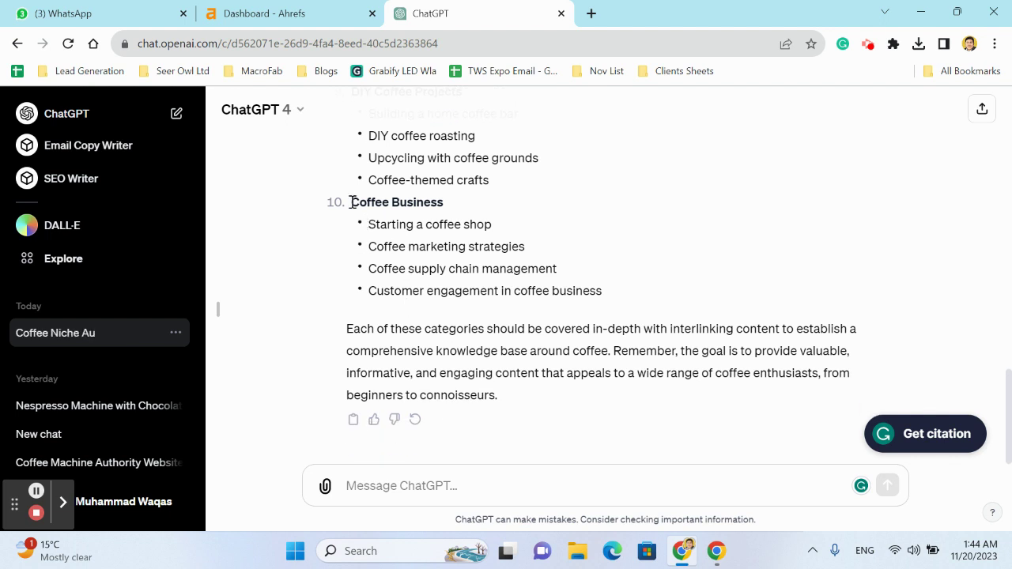
- Highlight the four Coffee Business keyword ideas, then re-scan the category list
{"action": "left_click_drag", "start_coordinate": [329, 203], "coordinate": [436, 191]}
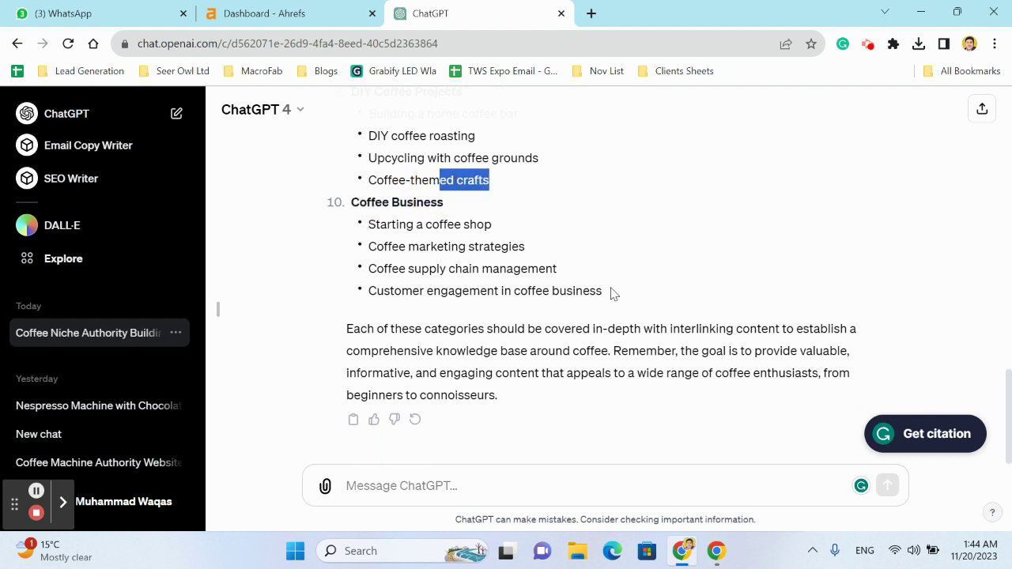
{"action": "mouse_move", "coordinate": [612, 291]}
{"action": "left_mouse_down"}
{"action": "mouse_move", "coordinate": [393, 239]}
{"action": "mouse_move", "coordinate": [406, 228]}
{"action": "left_mouse_up"}
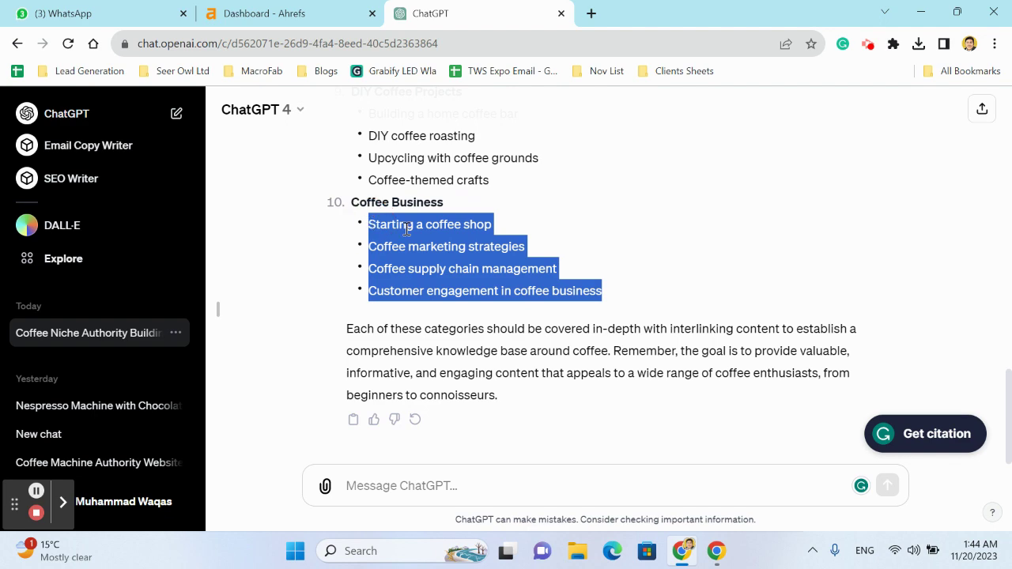
{"action": "scroll", "coordinate": [406, 229], "scroll_direction": "up", "scroll_amount": 3}
{"action": "scroll", "coordinate": [406, 229], "scroll_direction": "up", "scroll_amount": 4}
{"action": "scroll", "coordinate": [406, 229], "scroll_direction": "up", "scroll_amount": 2}
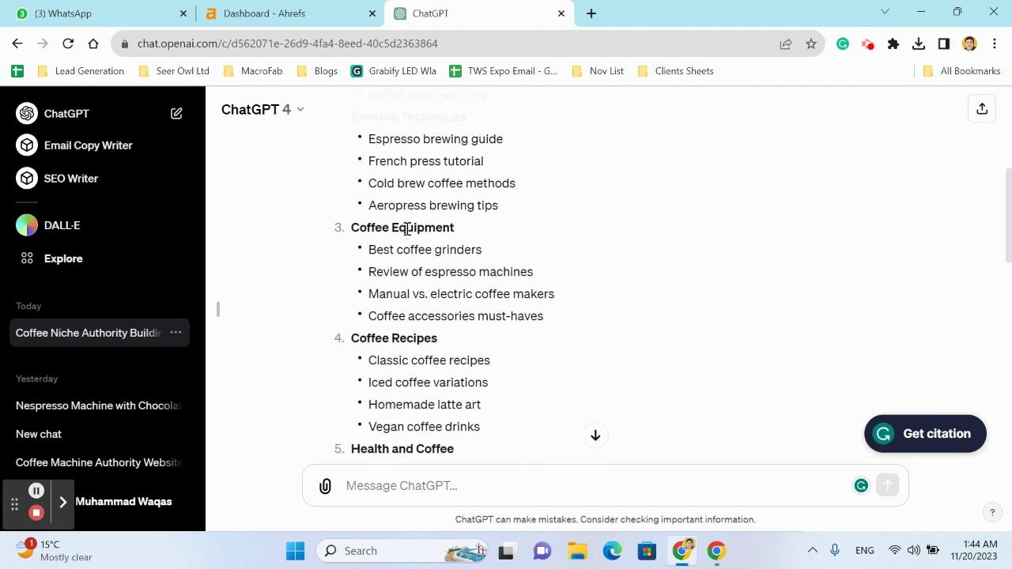
{"action": "scroll", "coordinate": [406, 228], "scroll_direction": "up", "scroll_amount": 2}
{"action": "scroll", "coordinate": [406, 228], "scroll_direction": "up", "scroll_amount": 2}
{"action": "scroll", "coordinate": [406, 228], "scroll_direction": "down", "scroll_amount": 4}
{"action": "scroll", "coordinate": [407, 228], "scroll_direction": "down", "scroll_amount": 8}
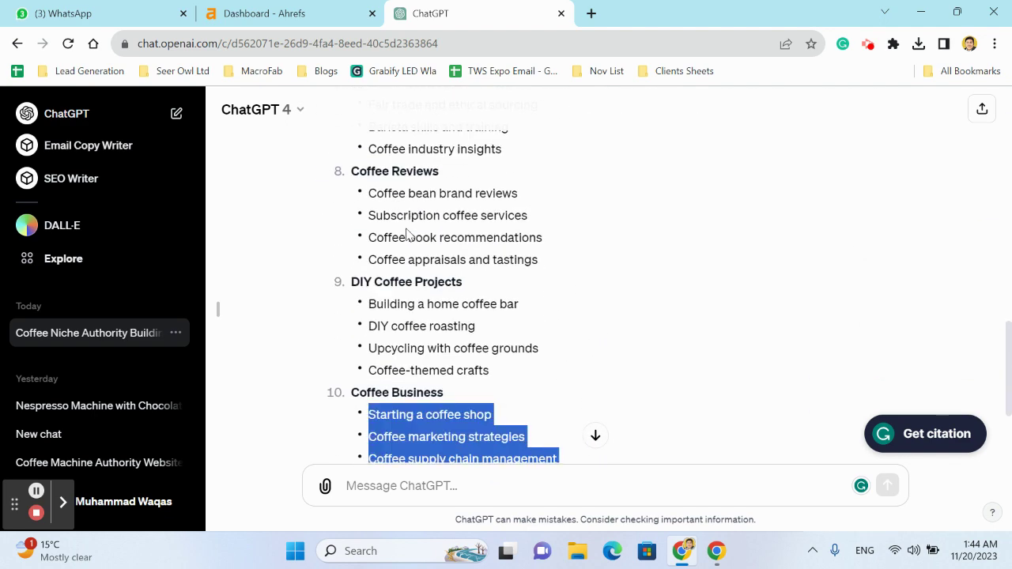
{"action": "scroll", "coordinate": [406, 229], "scroll_direction": "down", "scroll_amount": 2}
{"action": "scroll", "coordinate": [406, 228], "scroll_direction": "down", "scroll_amount": 1}
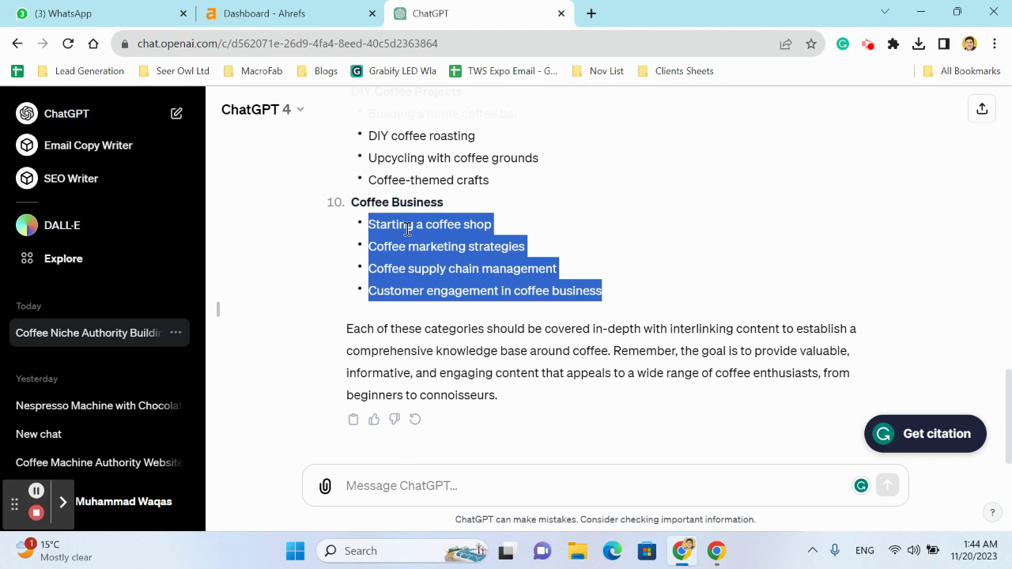
- Search Google for 'EEAT google' in a new tab, then go back to ChatGPT
{"action": "left_click", "coordinate": [589, 12]}
{"action": "type", "text": "EA"}
{"action": "key", "text": "BackSpace"}
{"action": "type", "text": "EAT+"}
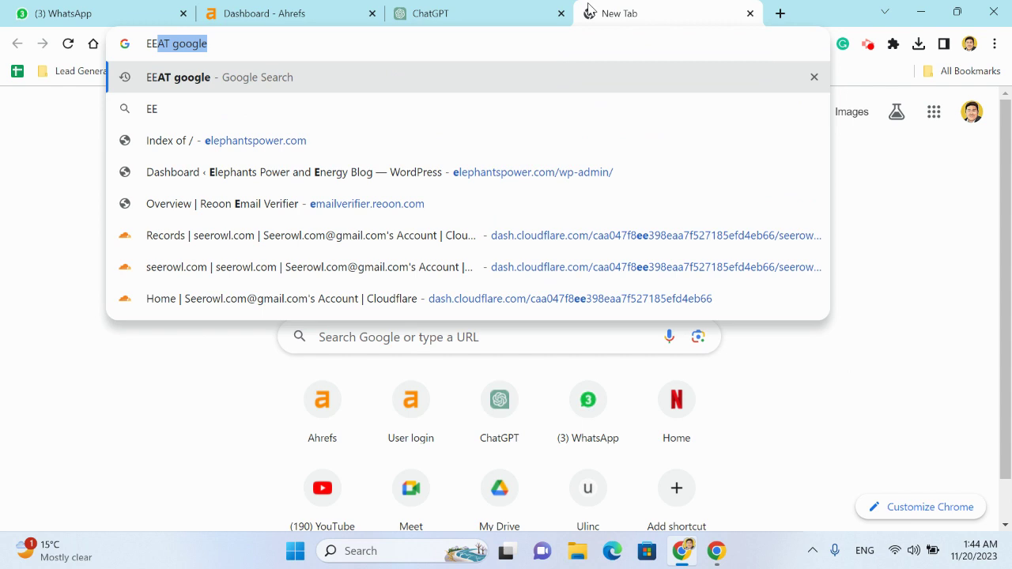
{"action": "type", "text": "google"}
{"action": "key", "text": "Return"}
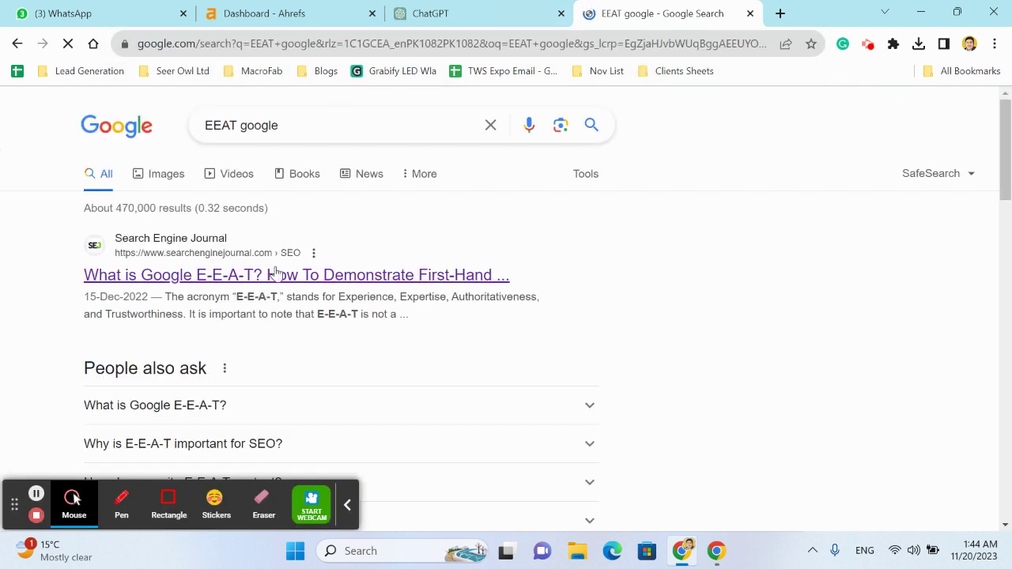
{"action": "left_click", "coordinate": [347, 504]}
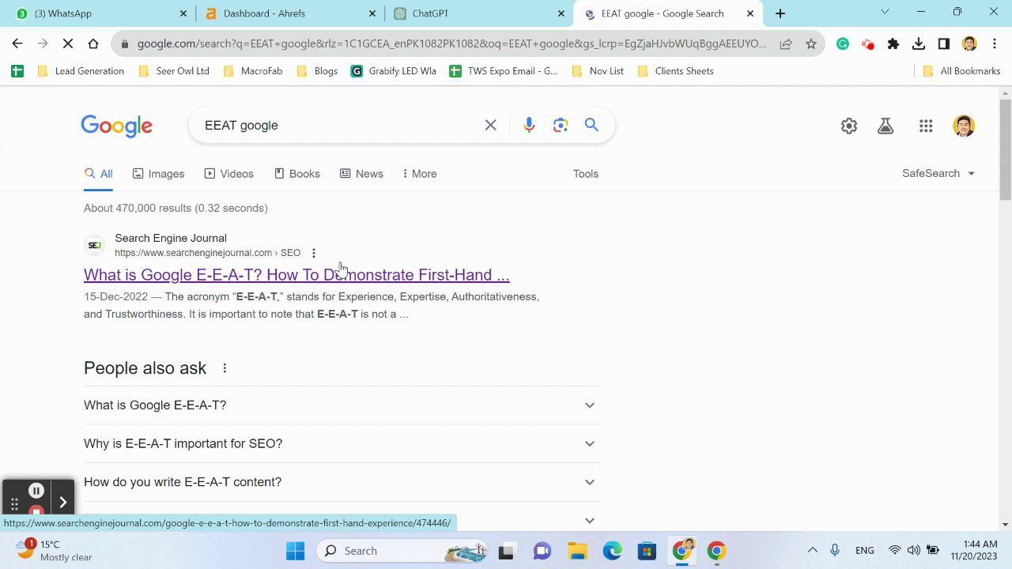
{"action": "left_click", "coordinate": [485, 6]}
- Clear the Coffee Business selection, re-read the cluster from the prompt, then go to Ahrefs
{"action": "left_click", "coordinate": [447, 222]}
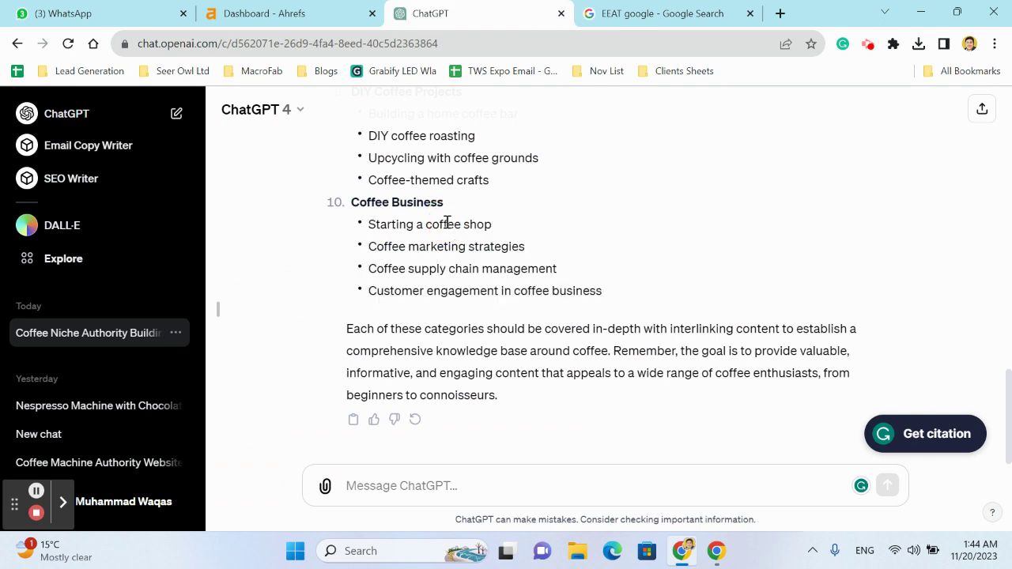
{"action": "scroll", "coordinate": [445, 225], "scroll_direction": "up", "scroll_amount": 3}
{"action": "scroll", "coordinate": [445, 228], "scroll_direction": "up", "scroll_amount": 3}
{"action": "scroll", "coordinate": [434, 245], "scroll_direction": "up", "scroll_amount": 1}
{"action": "scroll", "coordinate": [424, 269], "scroll_direction": "up", "scroll_amount": 1}
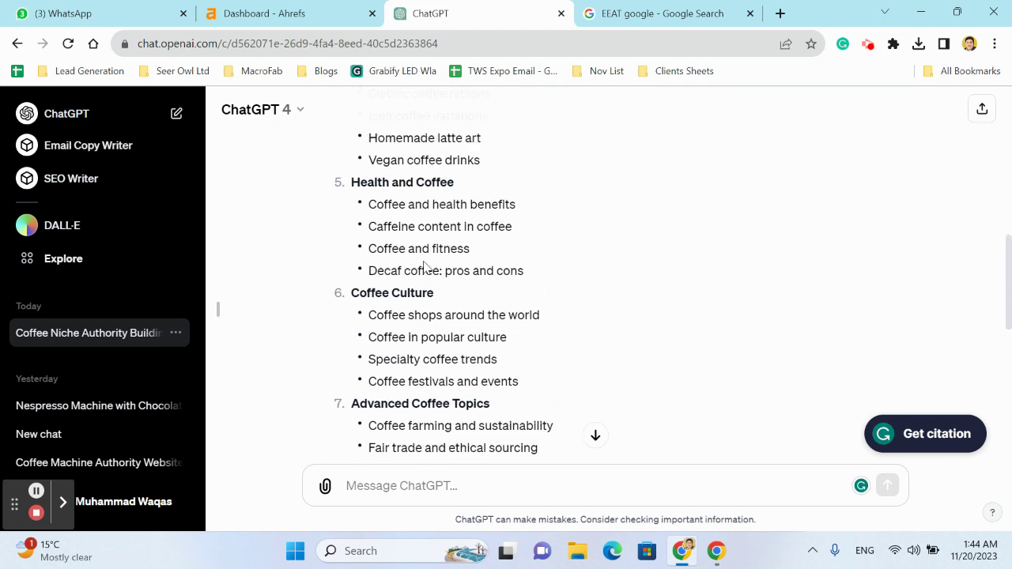
{"action": "scroll", "coordinate": [423, 264], "scroll_direction": "up", "scroll_amount": 2}
{"action": "scroll", "coordinate": [423, 262], "scroll_direction": "up", "scroll_amount": 2}
{"action": "scroll", "coordinate": [424, 262], "scroll_direction": "up", "scroll_amount": 1}
{"action": "scroll", "coordinate": [424, 263], "scroll_direction": "up", "scroll_amount": 3}
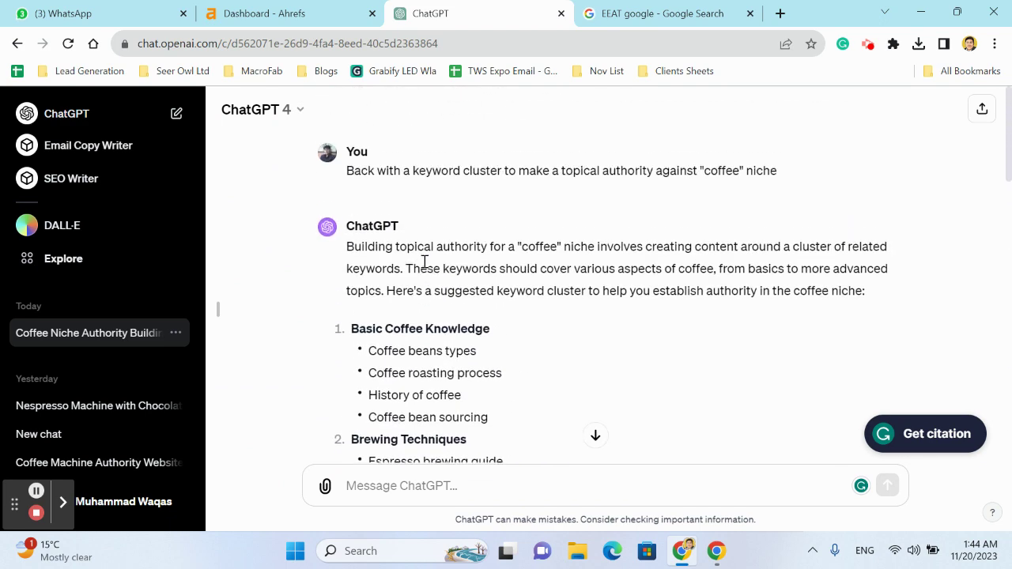
{"action": "scroll", "coordinate": [424, 262], "scroll_direction": "down", "scroll_amount": 3}
{"action": "scroll", "coordinate": [425, 261], "scroll_direction": "down", "scroll_amount": 9}
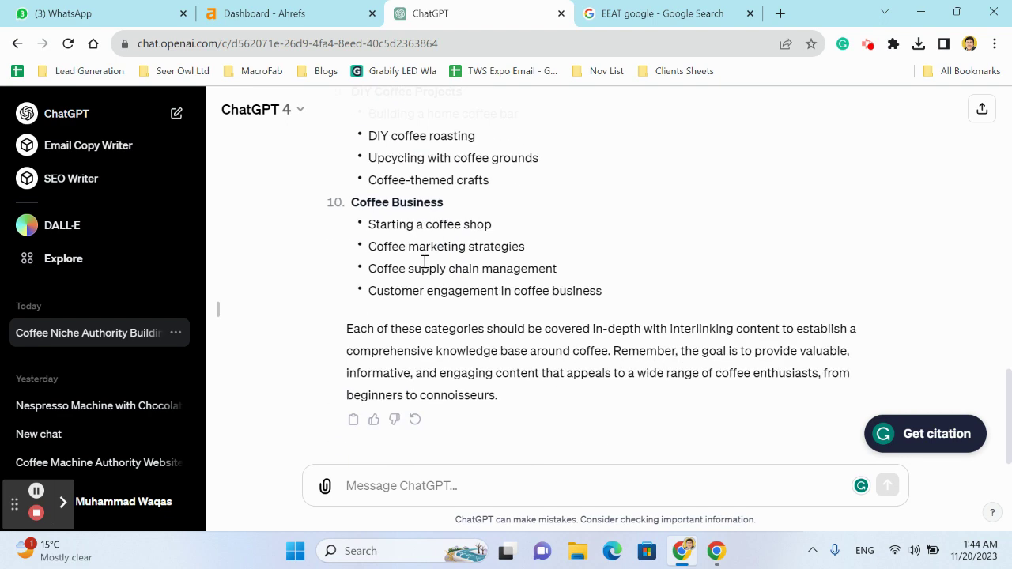
{"action": "scroll", "coordinate": [436, 293], "scroll_direction": "up", "scroll_amount": 1}
{"action": "scroll", "coordinate": [439, 293], "scroll_direction": "up", "scroll_amount": 3}
{"action": "scroll", "coordinate": [440, 295], "scroll_direction": "up", "scroll_amount": 10}
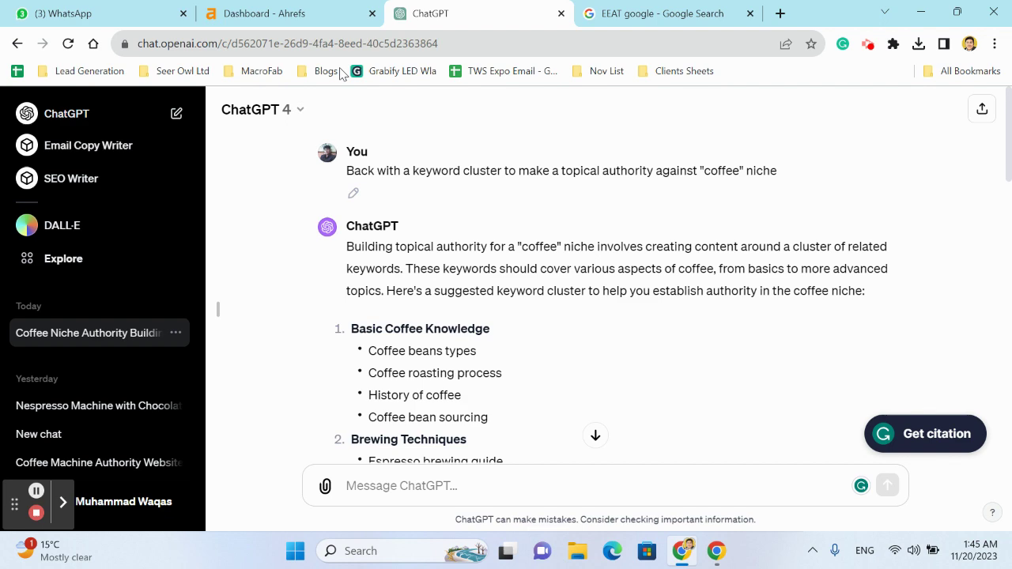
{"action": "left_click", "coordinate": [278, 10]}
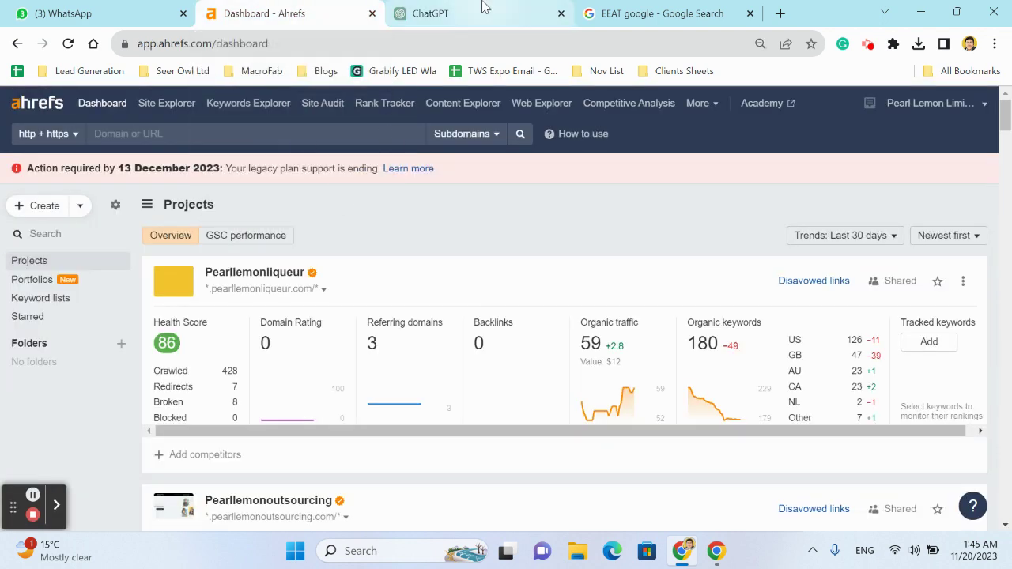
- Glance at the ChatGPT coffee cluster again and return to the Ahrefs dashboard
{"action": "left_click", "coordinate": [453, 12]}
{"action": "scroll", "coordinate": [418, 242], "scroll_direction": "down", "scroll_amount": 2}
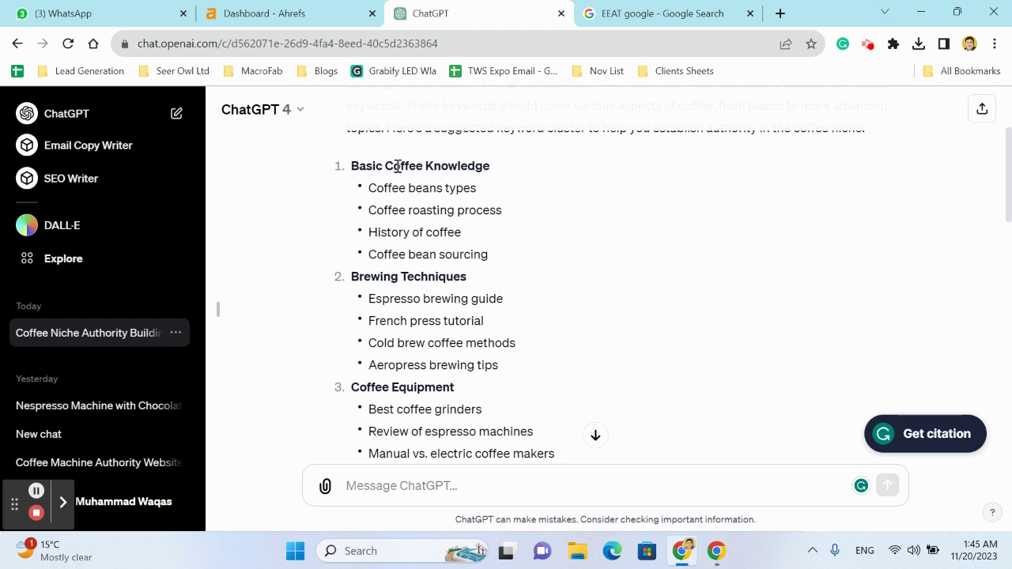
{"action": "left_click", "coordinate": [253, 13]}
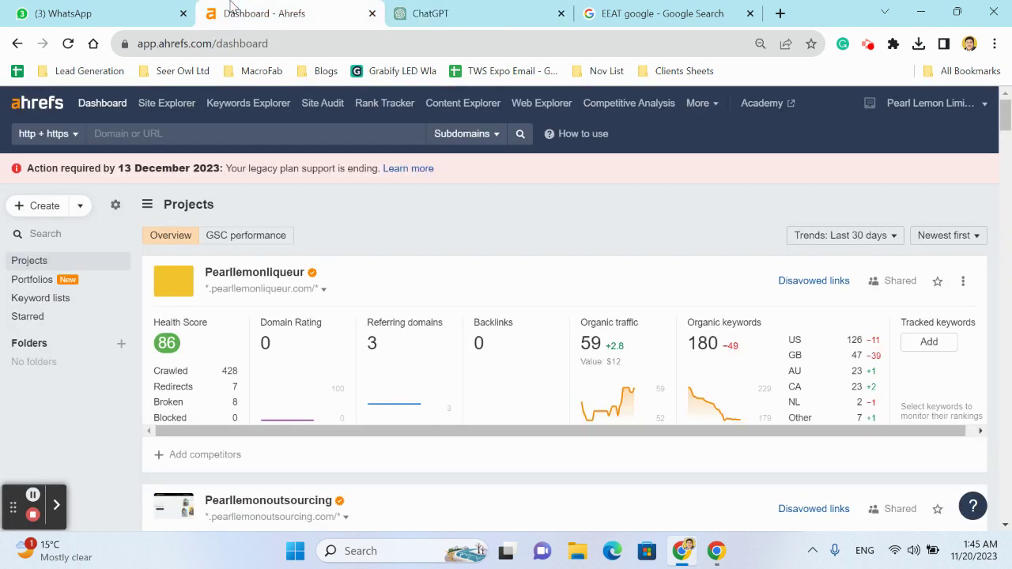
- Search Keywords Explorer for 'coffee' to see its difficulty and global volume
{"action": "left_click", "coordinate": [277, 131]}
{"action": "type", "text": "coff"}
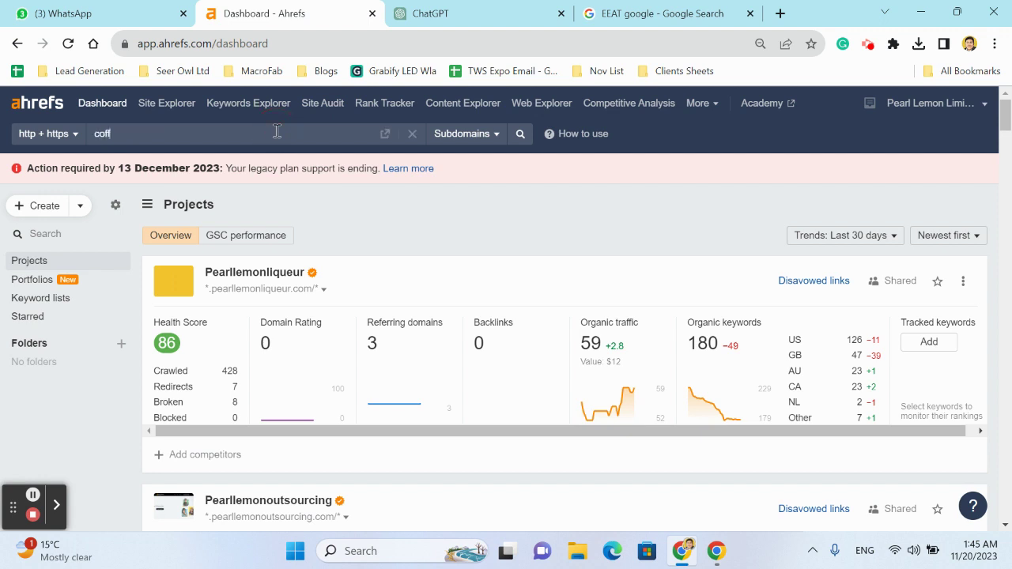
{"action": "key", "text": "Return"}
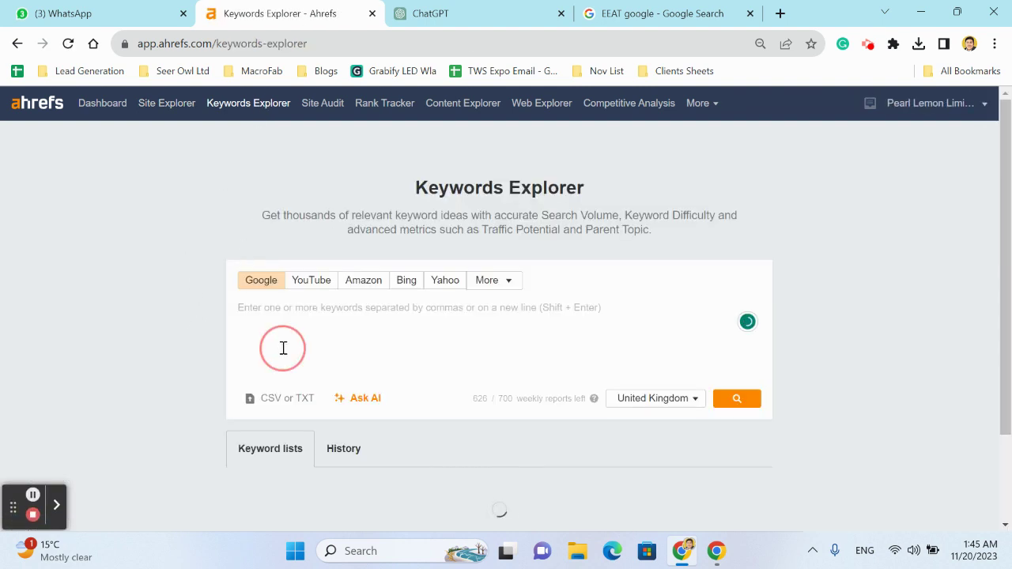
{"action": "type", "text": "coffee"}
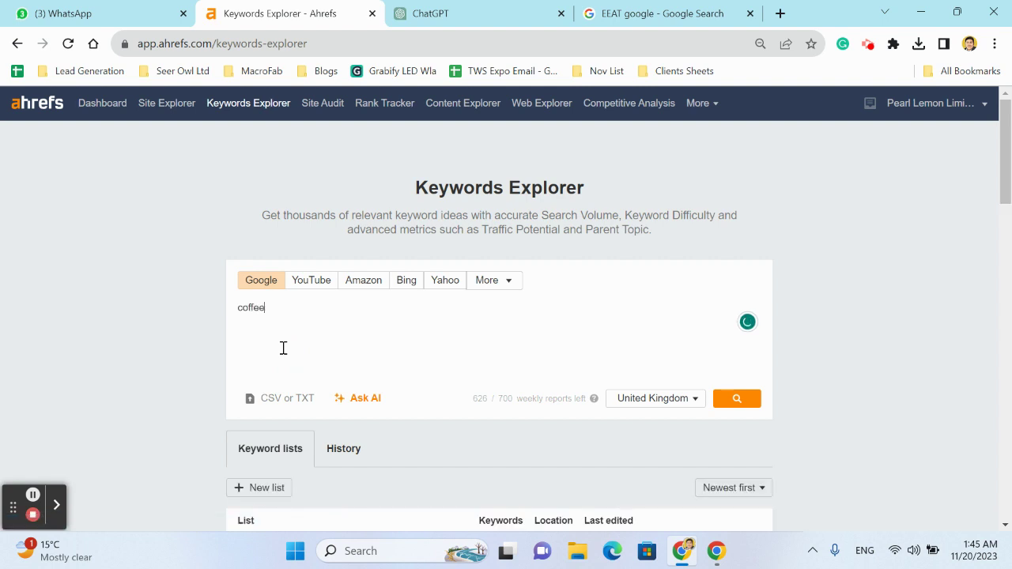
{"action": "key", "text": "Return"}
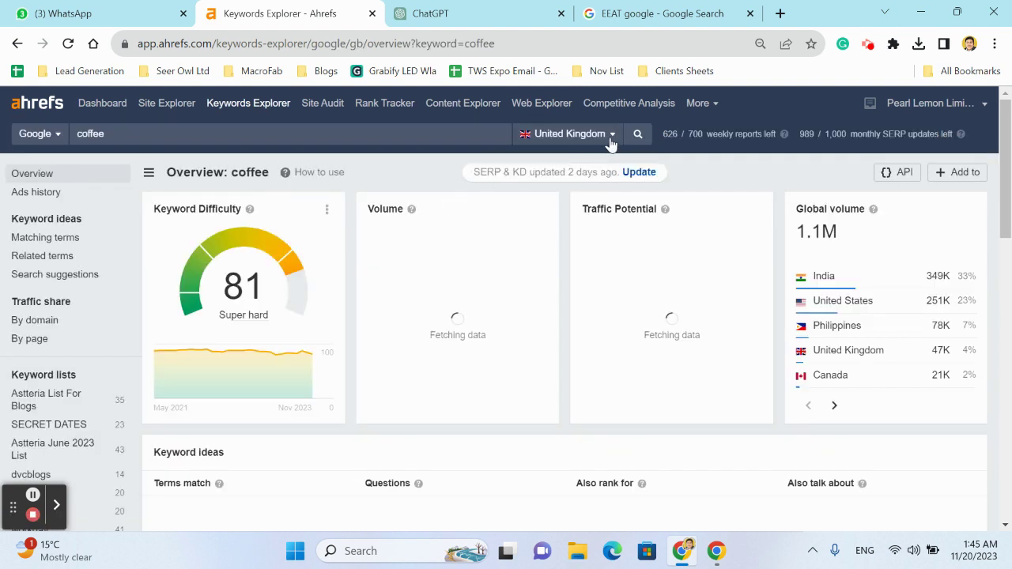
- Switch the location to United States and show Matching terms for coffee
{"action": "left_click", "coordinate": [609, 139]}
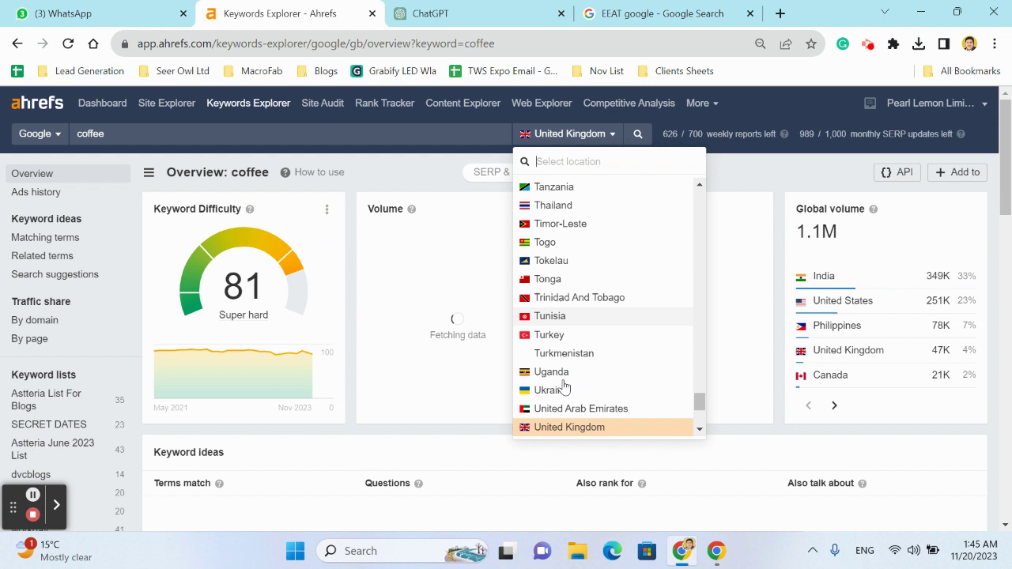
{"action": "scroll", "coordinate": [564, 387], "scroll_direction": "down", "scroll_amount": 2}
{"action": "left_click", "coordinate": [593, 374]}
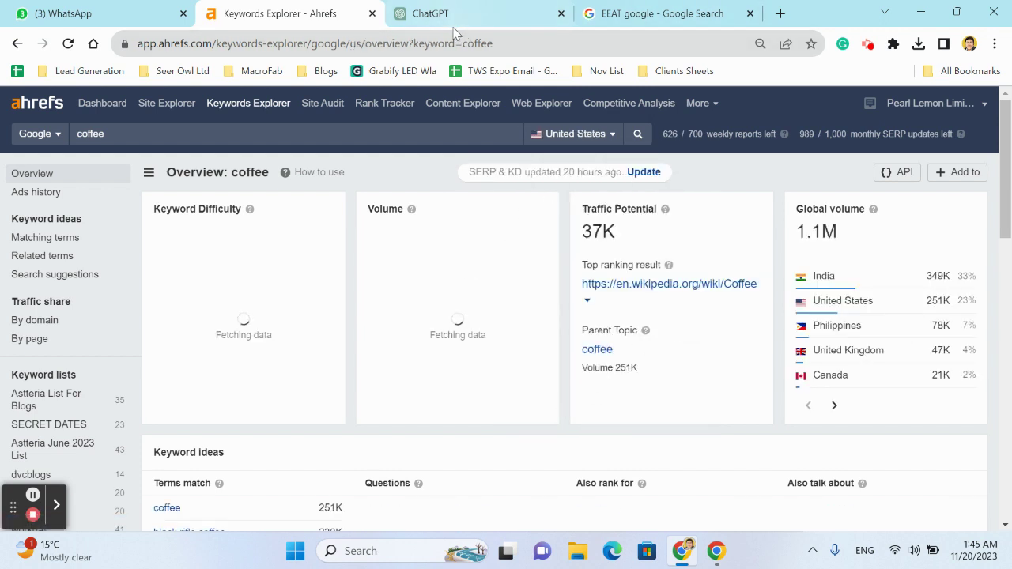
{"action": "left_click", "coordinate": [91, 245]}
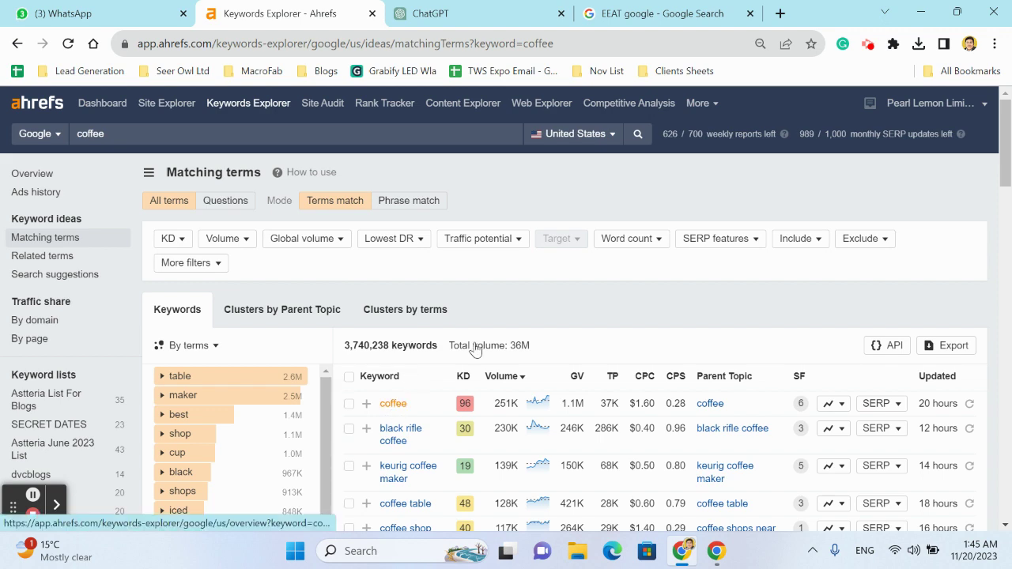
- Glance at the EEAT Google results and ChatGPT cluster, then return to Ahrefs
{"action": "left_click", "coordinate": [679, 13]}
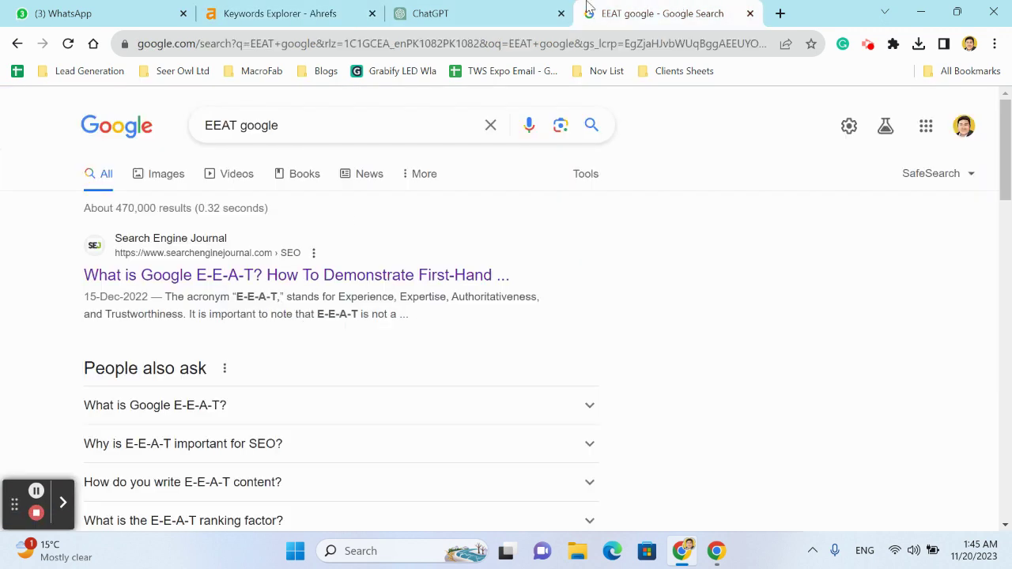
{"action": "left_click", "coordinate": [512, 8]}
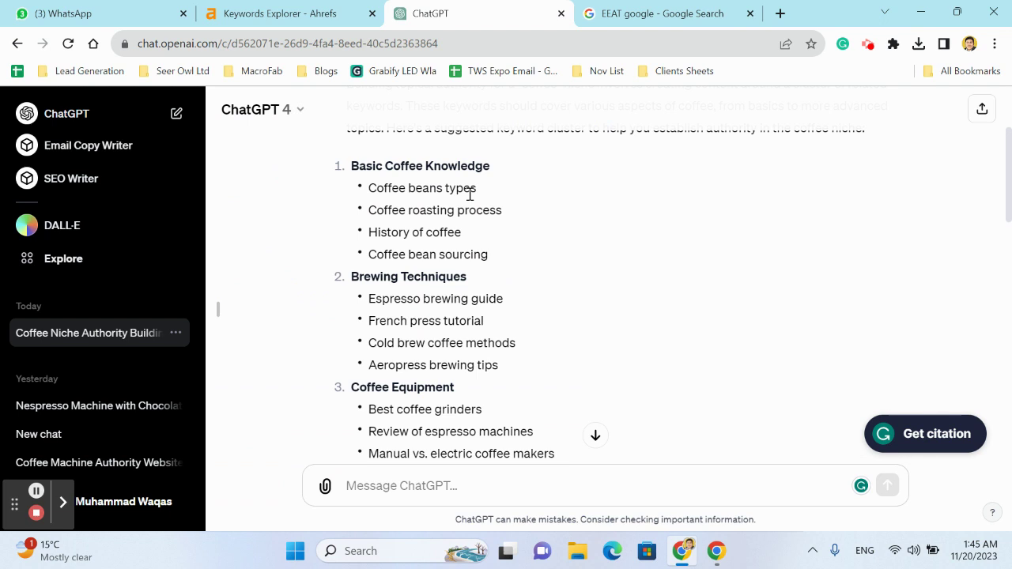
{"action": "left_click", "coordinate": [293, 9]}
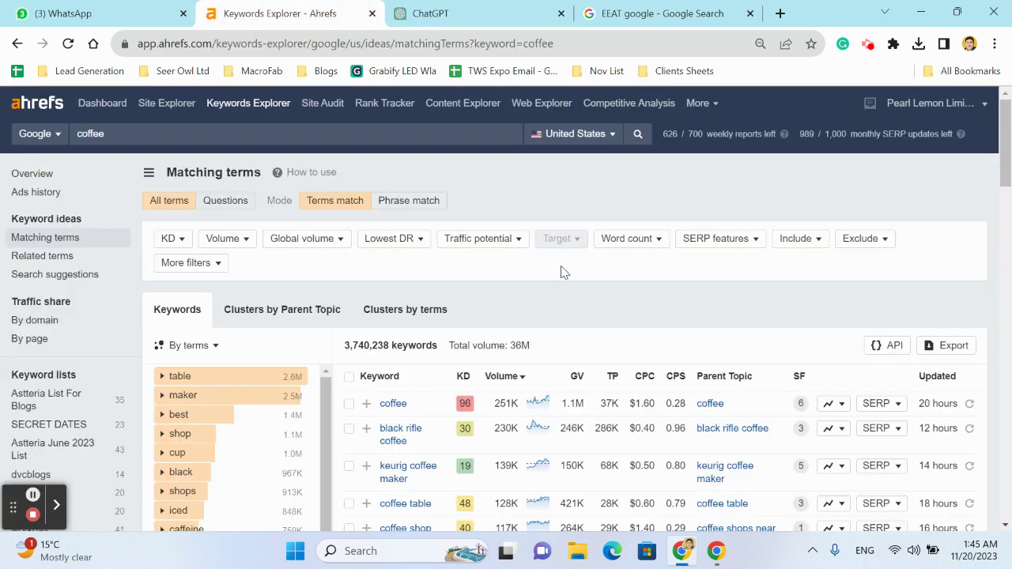
- Add an Any-word Include filter for type, types, source, sourcing, history and show results
{"action": "left_click", "coordinate": [806, 238]}
{"action": "left_click", "coordinate": [867, 267]}
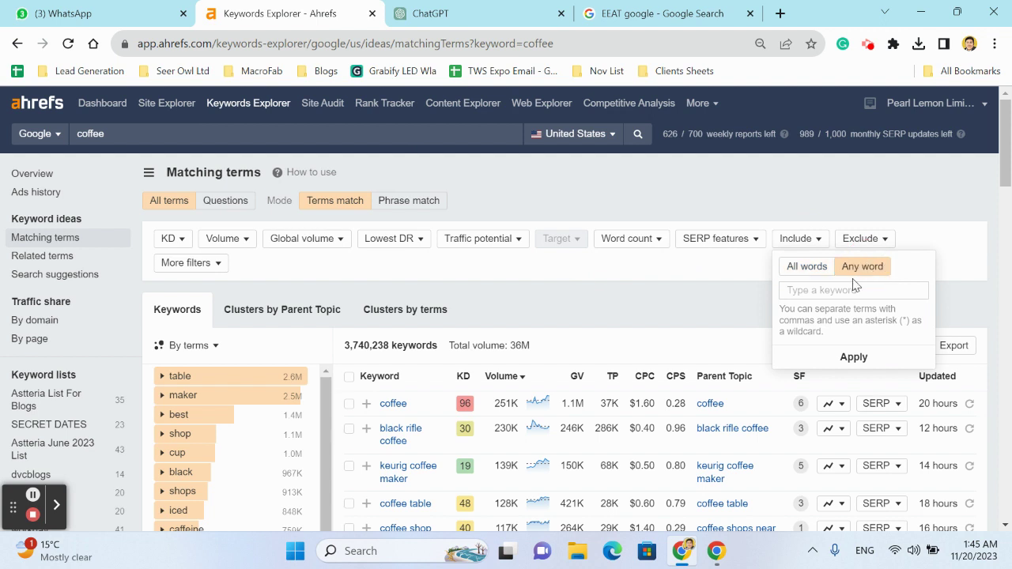
{"action": "left_click", "coordinate": [847, 290]}
{"action": "type", "text": "type,types,source,sourcing,"}
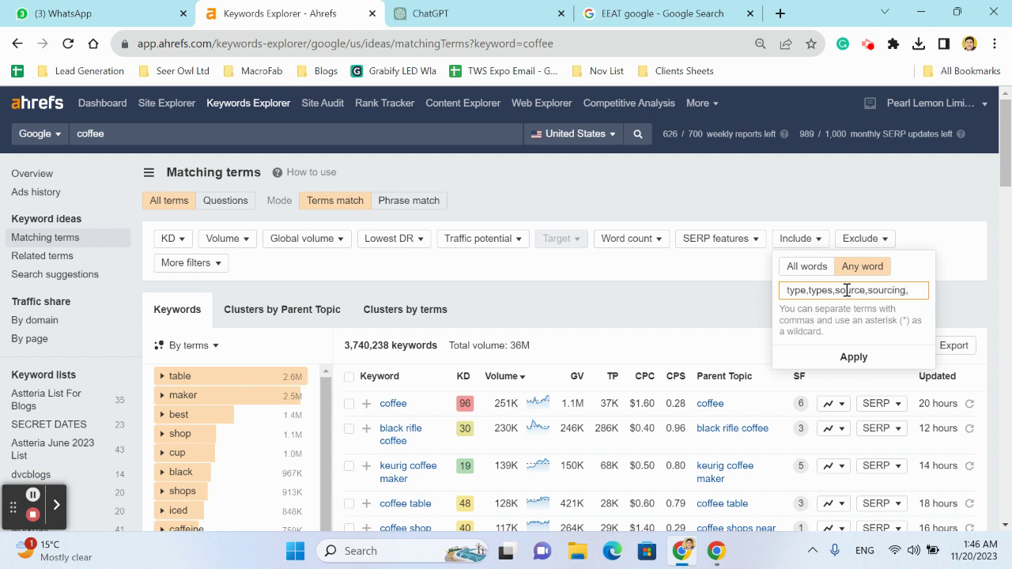
{"action": "left_click", "coordinate": [474, 14]}
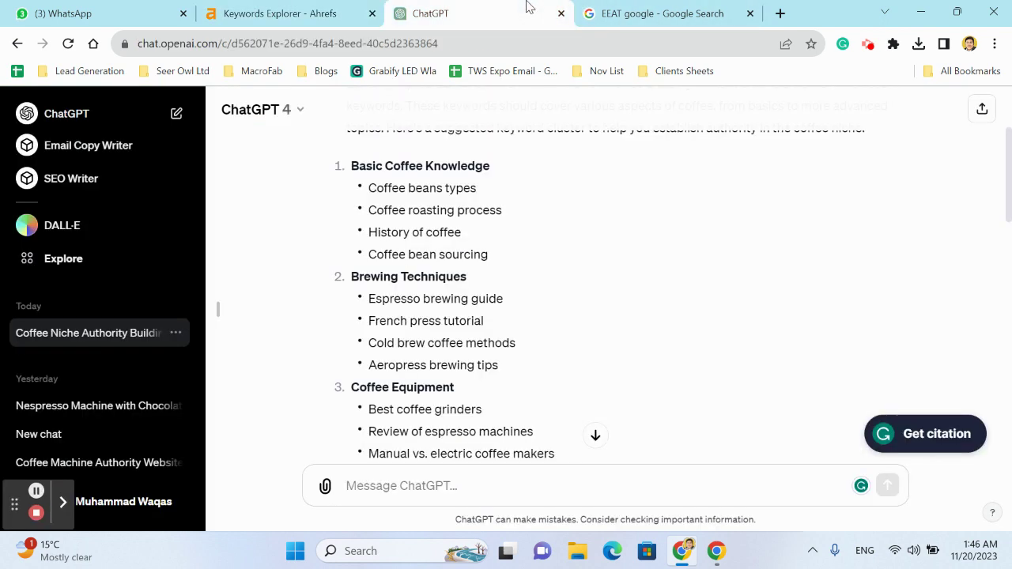
{"action": "left_click", "coordinate": [309, 10]}
{"action": "type", "text": "history"}
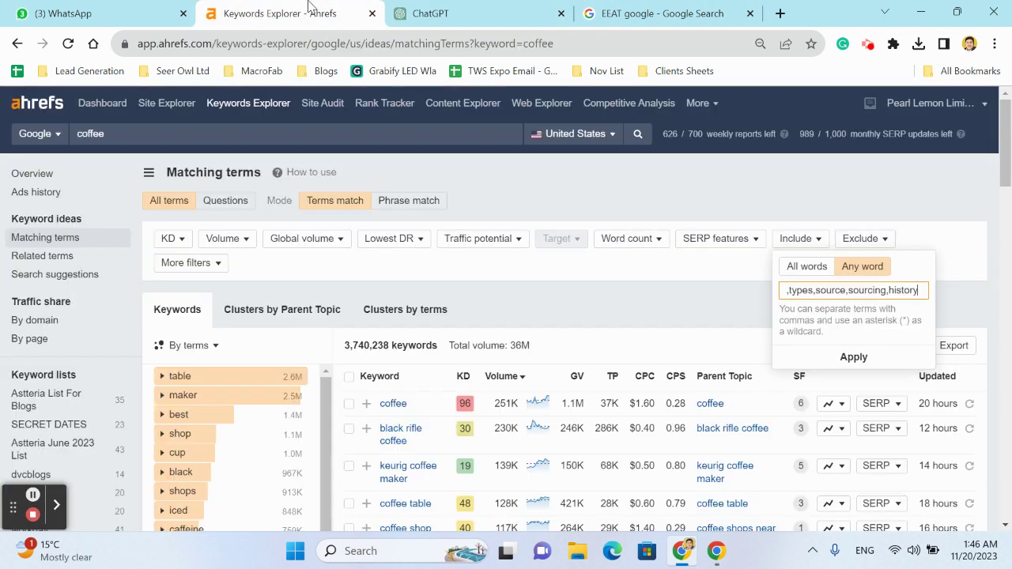
{"action": "key", "text": "Return"}
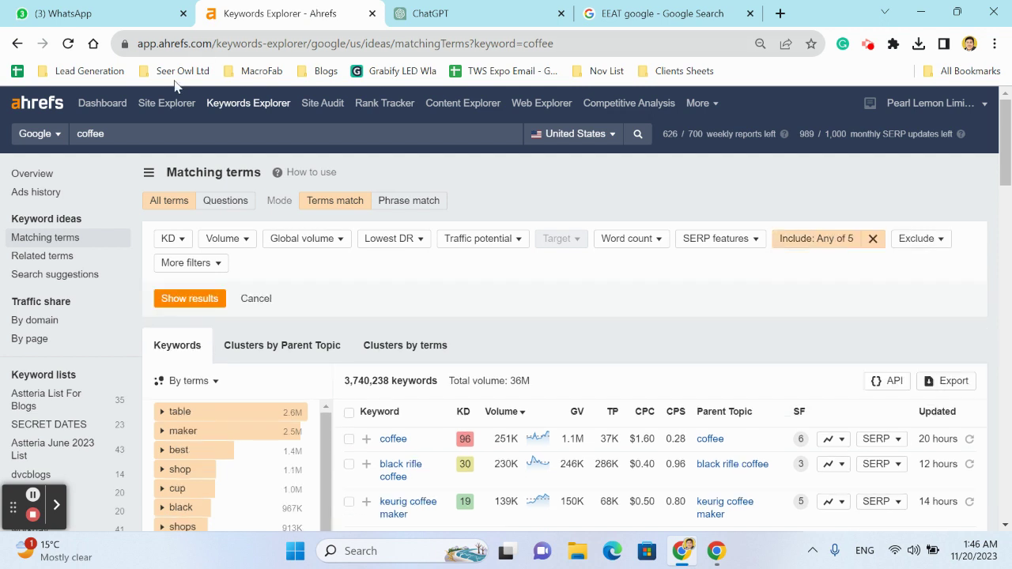
{"action": "left_click", "coordinate": [181, 298]}
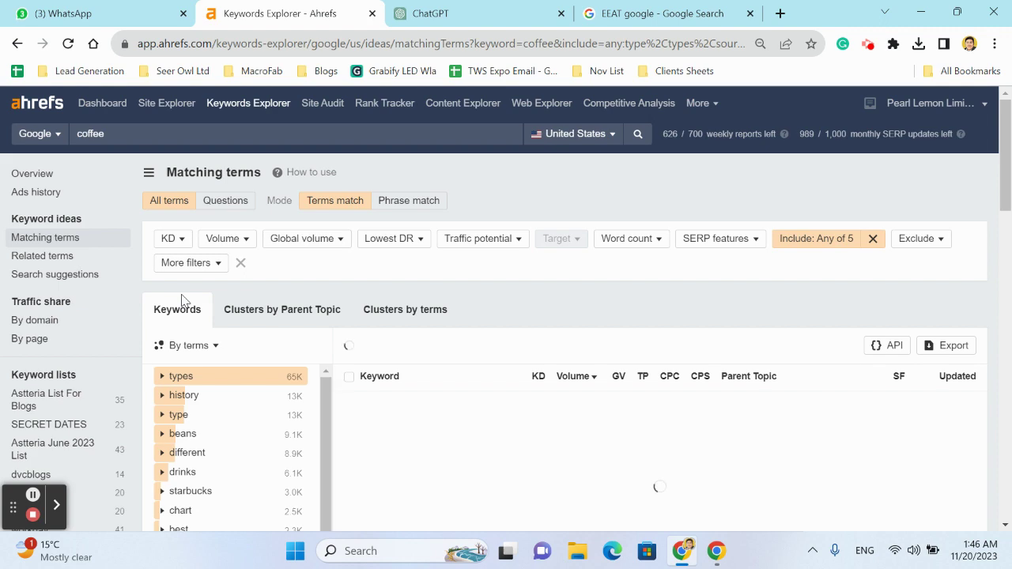
{"action": "scroll", "coordinate": [487, 397], "scroll_direction": "down", "scroll_amount": 1}
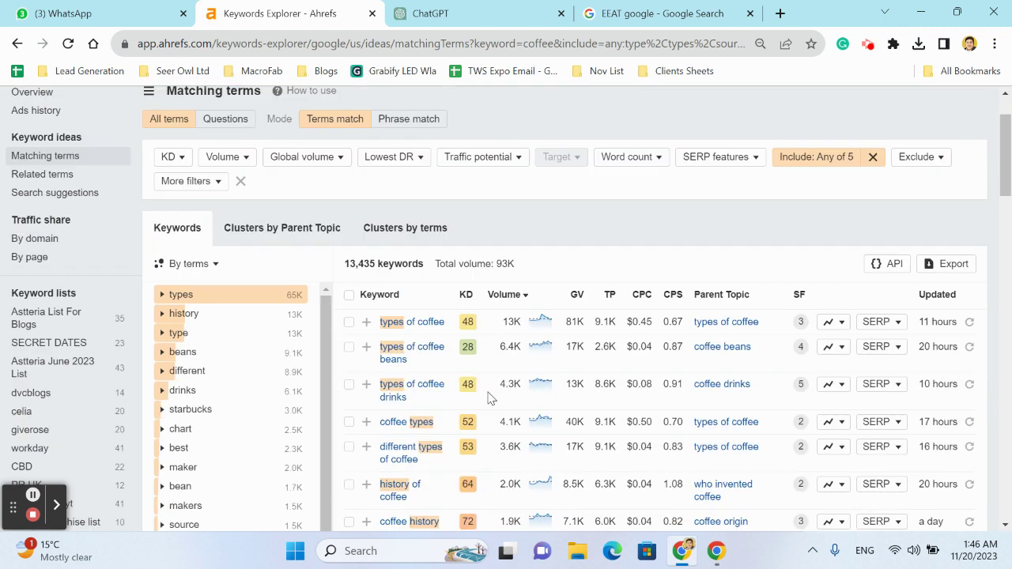
{"action": "scroll", "coordinate": [488, 398], "scroll_direction": "down", "scroll_amount": 1}
{"action": "scroll", "coordinate": [488, 398], "scroll_direction": "down", "scroll_amount": 3}
{"action": "scroll", "coordinate": [487, 398], "scroll_direction": "down", "scroll_amount": 2}
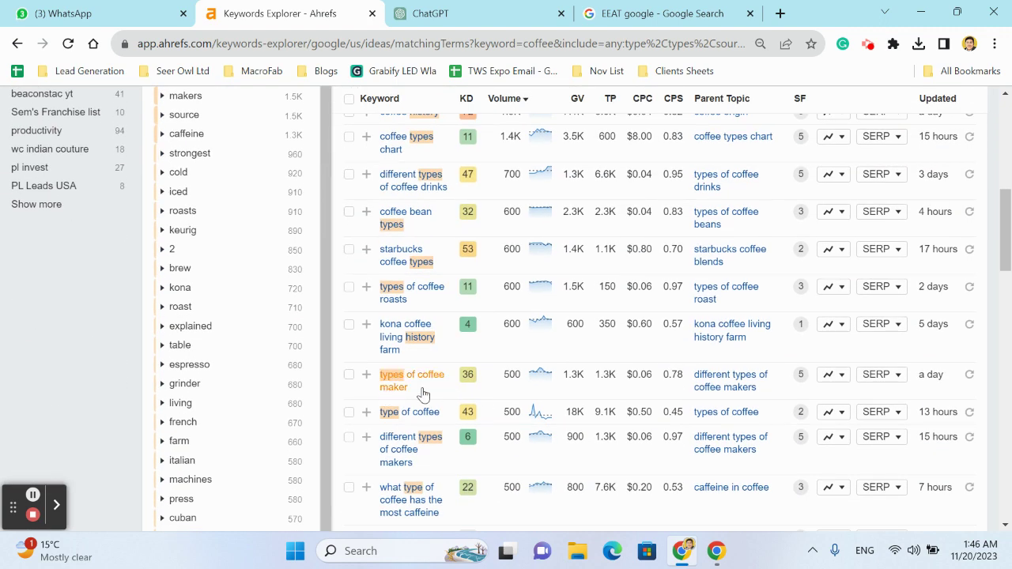
{"action": "scroll", "coordinate": [429, 399], "scroll_direction": "down", "scroll_amount": 3}
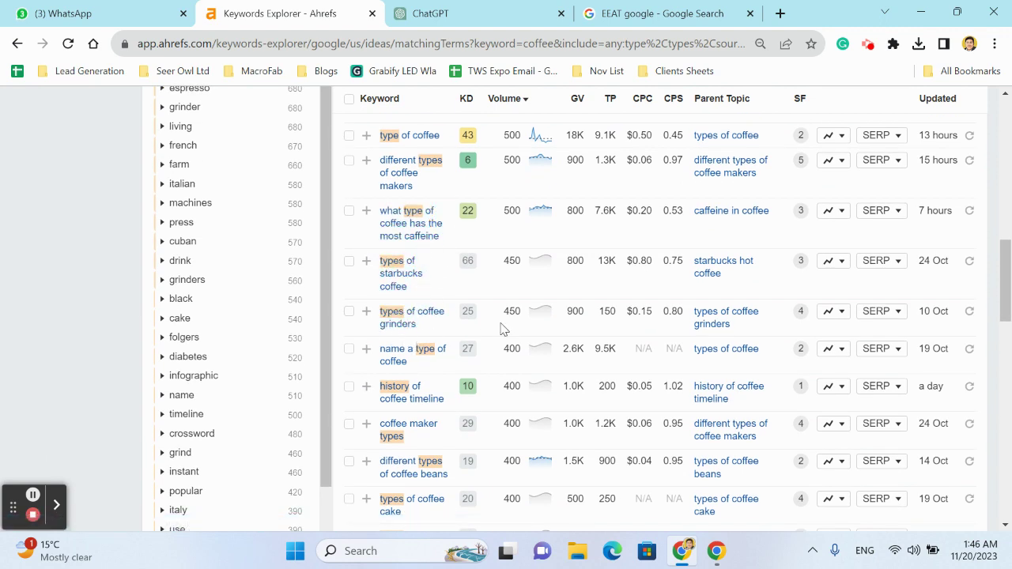
{"action": "scroll", "coordinate": [490, 324], "scroll_direction": "down", "scroll_amount": 1}
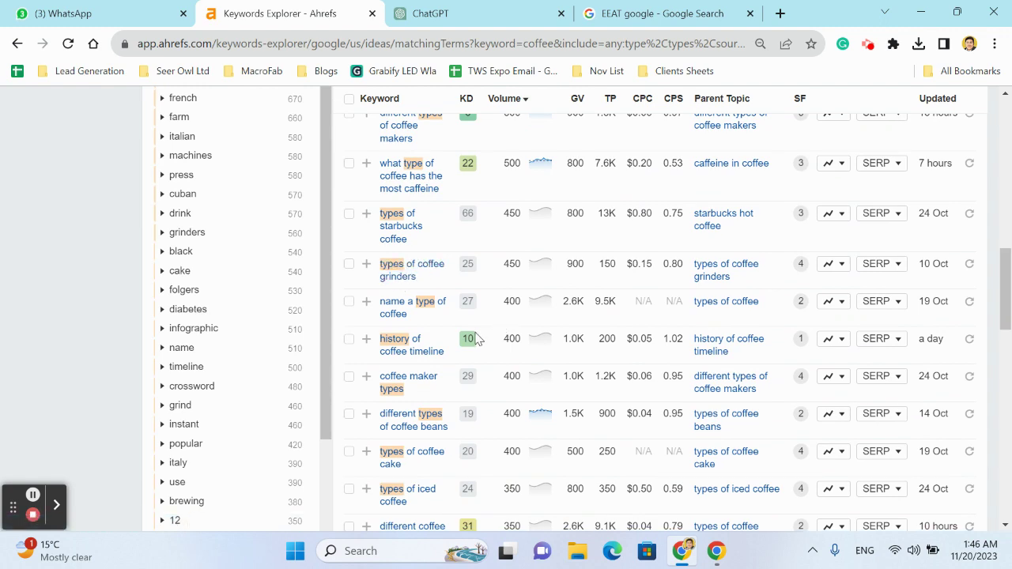
{"action": "scroll", "coordinate": [447, 391], "scroll_direction": "down", "scroll_amount": 3}
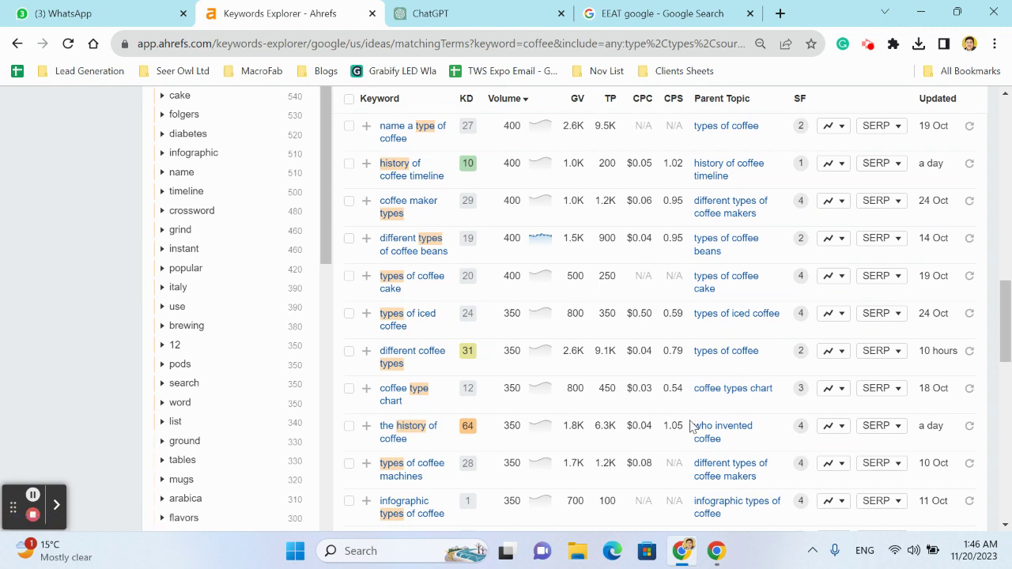
{"action": "scroll", "coordinate": [493, 424], "scroll_direction": "down", "scroll_amount": 3}
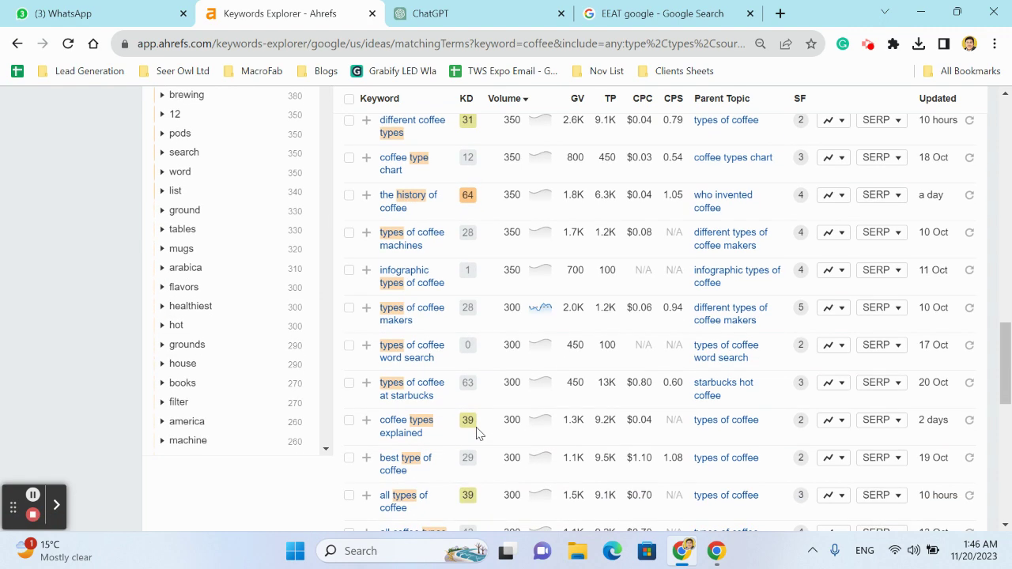
{"action": "scroll", "coordinate": [476, 433], "scroll_direction": "down", "scroll_amount": 5}
{"action": "key", "text": "Home"}
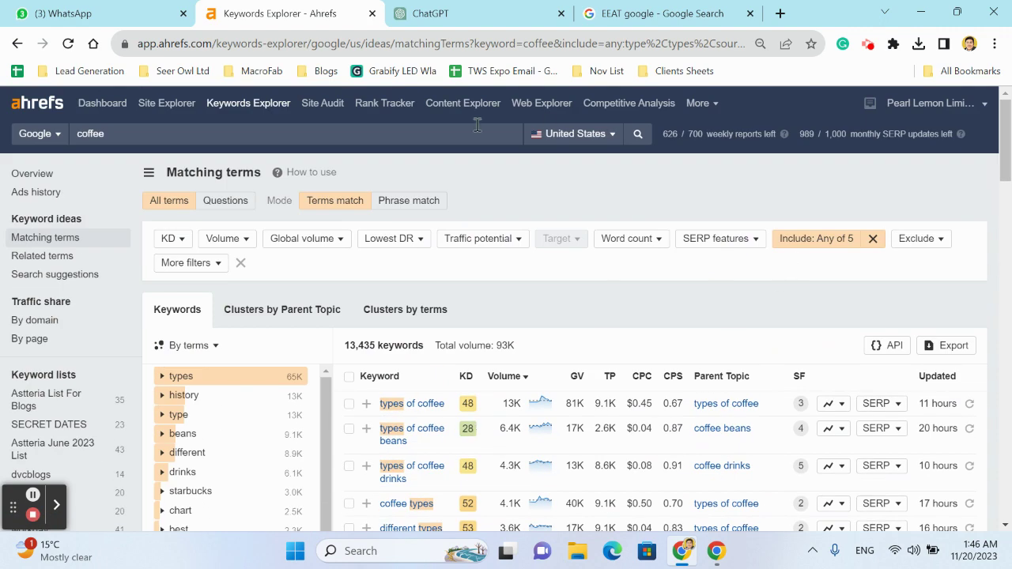
- Flip between the ChatGPT coffee cluster and the filtered Ahrefs results
{"action": "left_click", "coordinate": [534, 7]}
{"action": "scroll", "coordinate": [422, 274], "scroll_direction": "up", "scroll_amount": 3}
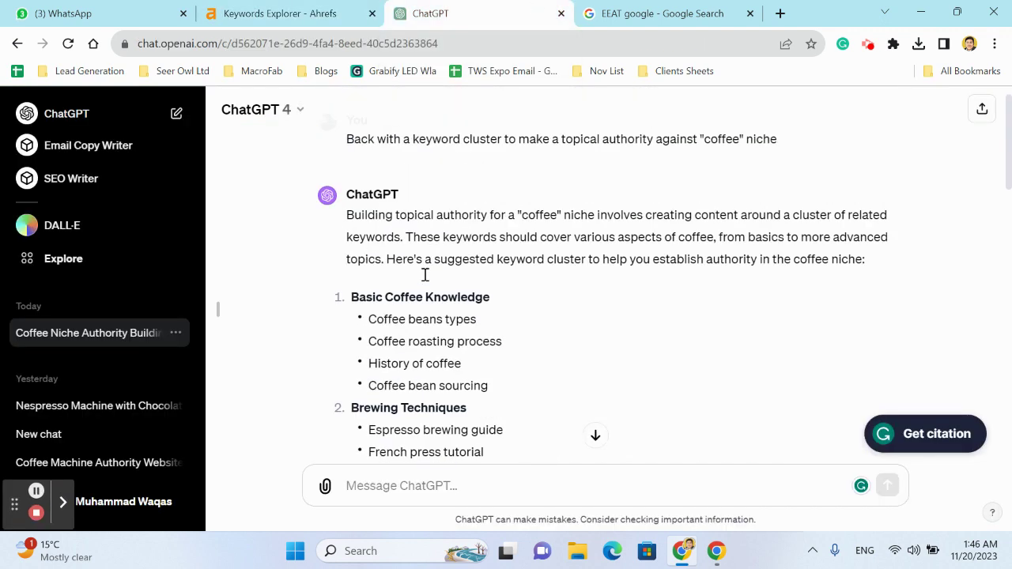
{"action": "scroll", "coordinate": [403, 230], "scroll_direction": "down", "scroll_amount": 1}
{"action": "left_click", "coordinate": [289, 10]}
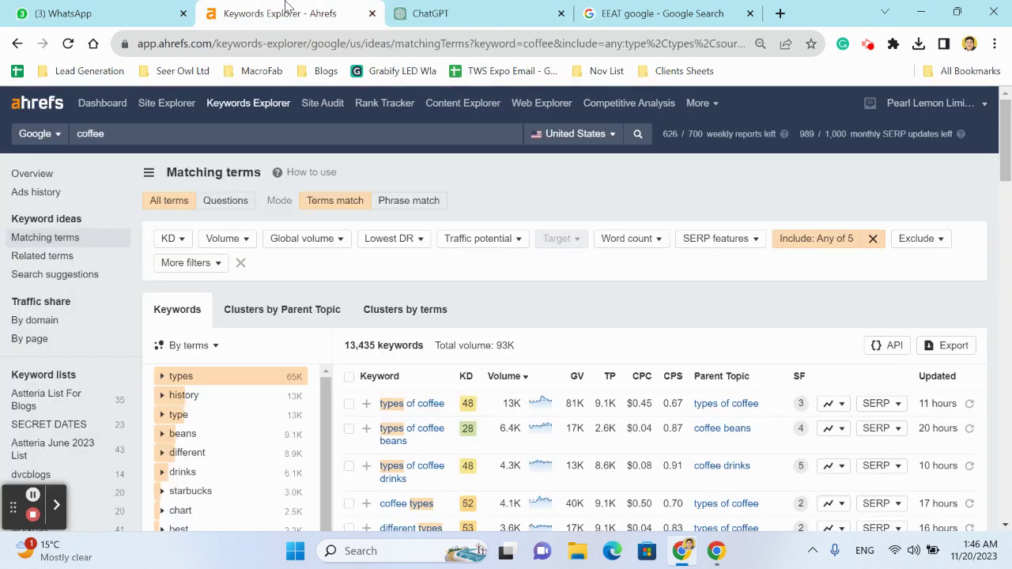
{"action": "left_click", "coordinate": [442, 13]}
{"action": "scroll", "coordinate": [454, 291], "scroll_direction": "down", "scroll_amount": 2}
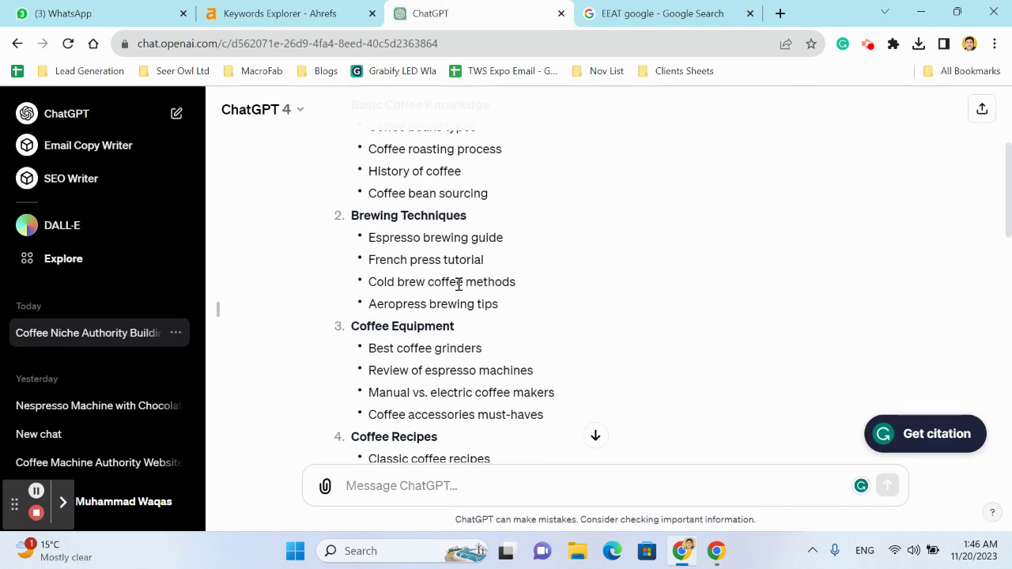
{"action": "left_click", "coordinate": [281, 11]}
- Reopen the Include filter, clear its words, and close it without applying
{"action": "left_click", "coordinate": [806, 239]}
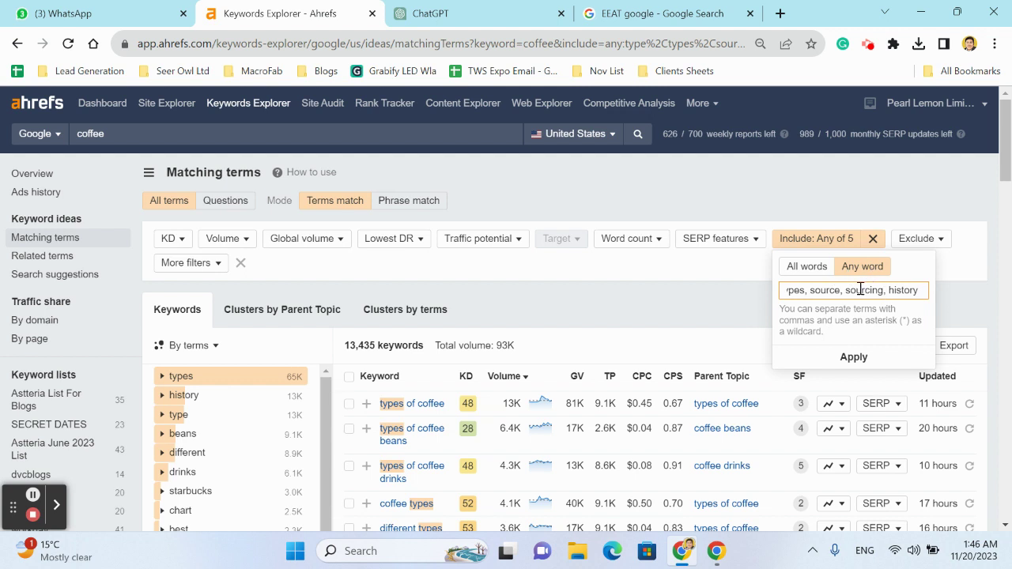
{"action": "key", "text": "ctrl+a"}
{"action": "key", "text": "BackSpace"}
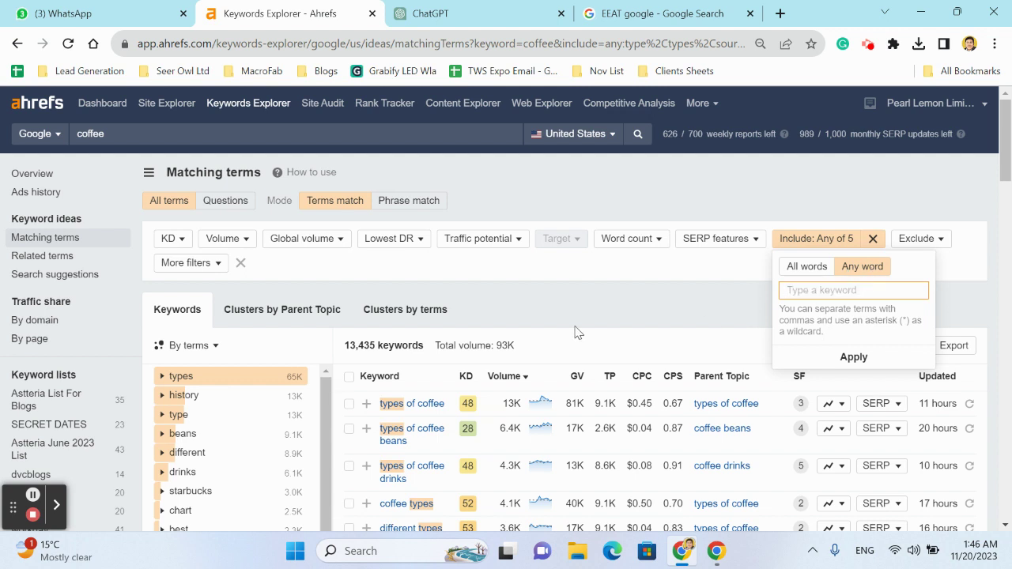
{"action": "left_click", "coordinate": [614, 282]}
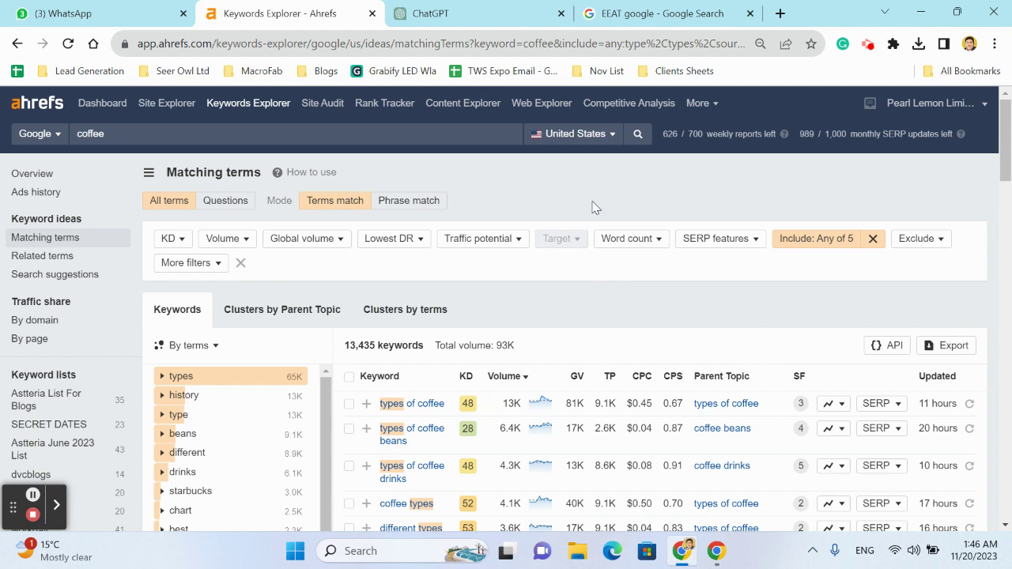
- Scroll ChatGPT's coffee cluster reply back to the original prompt
{"action": "left_click", "coordinate": [501, 9]}
{"action": "scroll", "coordinate": [410, 192], "scroll_direction": "up", "scroll_amount": 3}
{"action": "scroll", "coordinate": [410, 192], "scroll_direction": "down", "scroll_amount": 10}
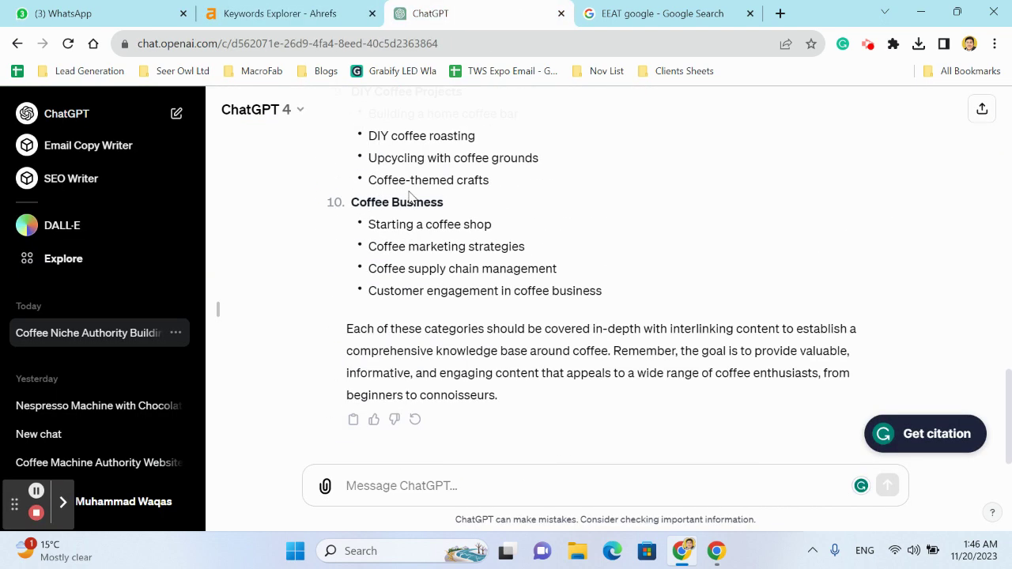
{"action": "scroll", "coordinate": [406, 198], "scroll_direction": "up", "scroll_amount": 5}
{"action": "scroll", "coordinate": [399, 204], "scroll_direction": "up", "scroll_amount": 5}
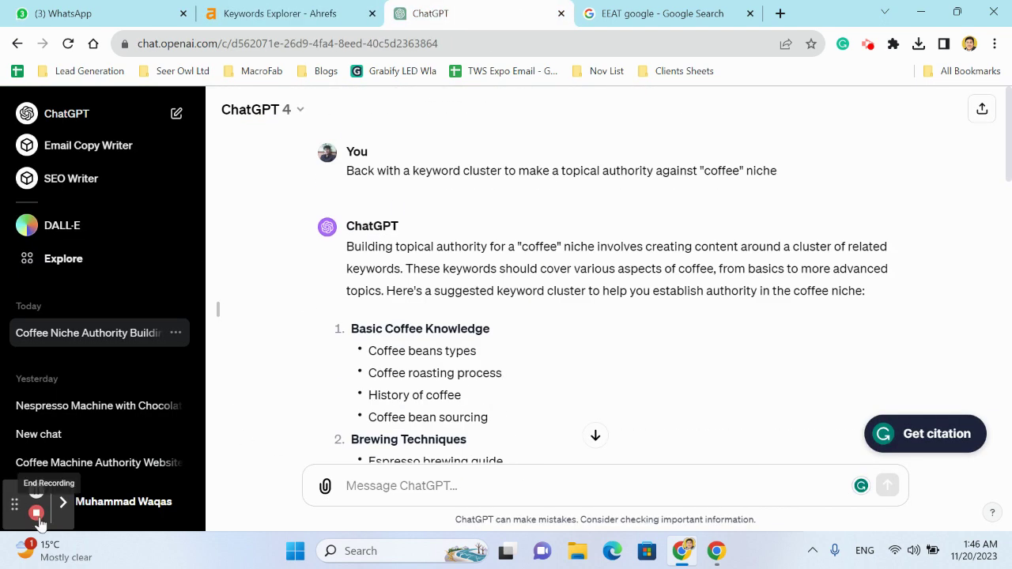